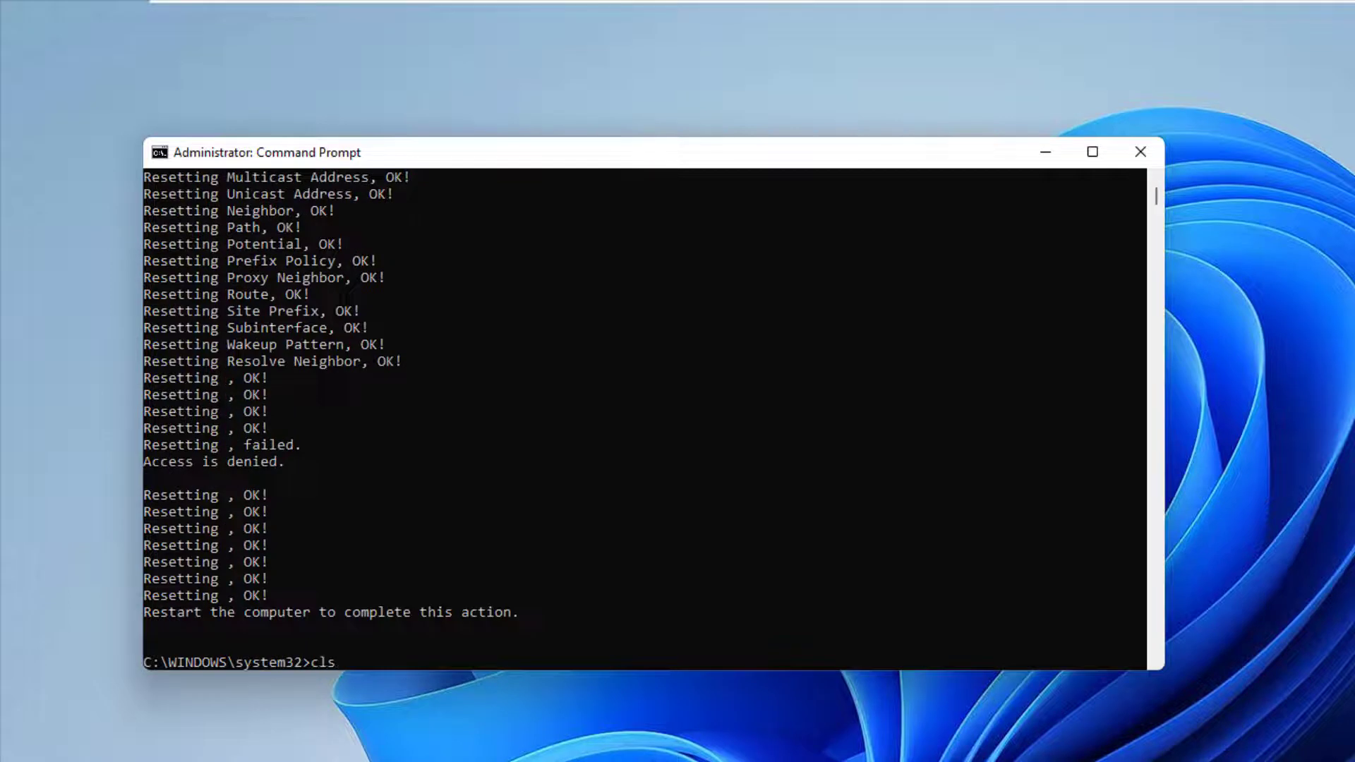
Step: Clear the netsh int ip reset output from the console with cls
key("Return")
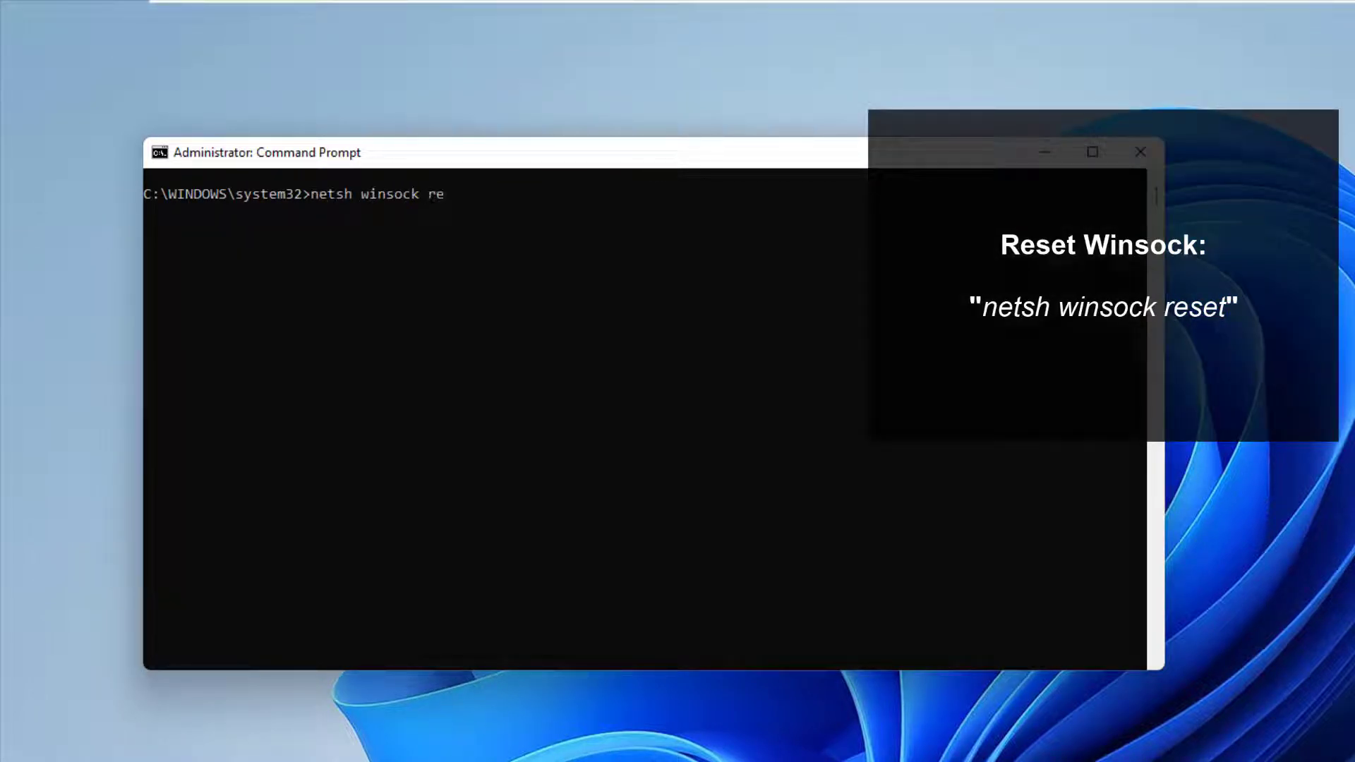
Step: Run netsh winsock reset, clear the screen with cls, then flush DNS with ipconfig /flushdns
key("Return")
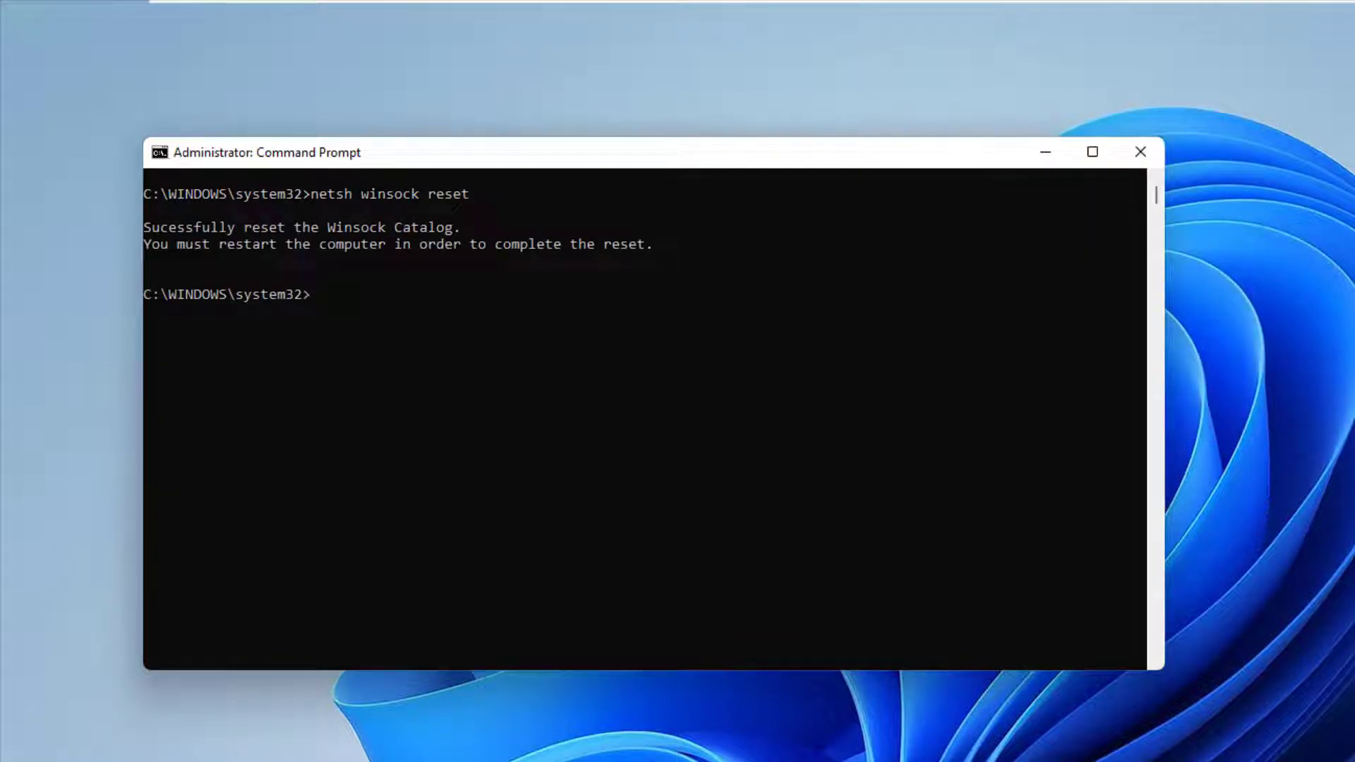
type("cls")
key("Return")
type("ipco")
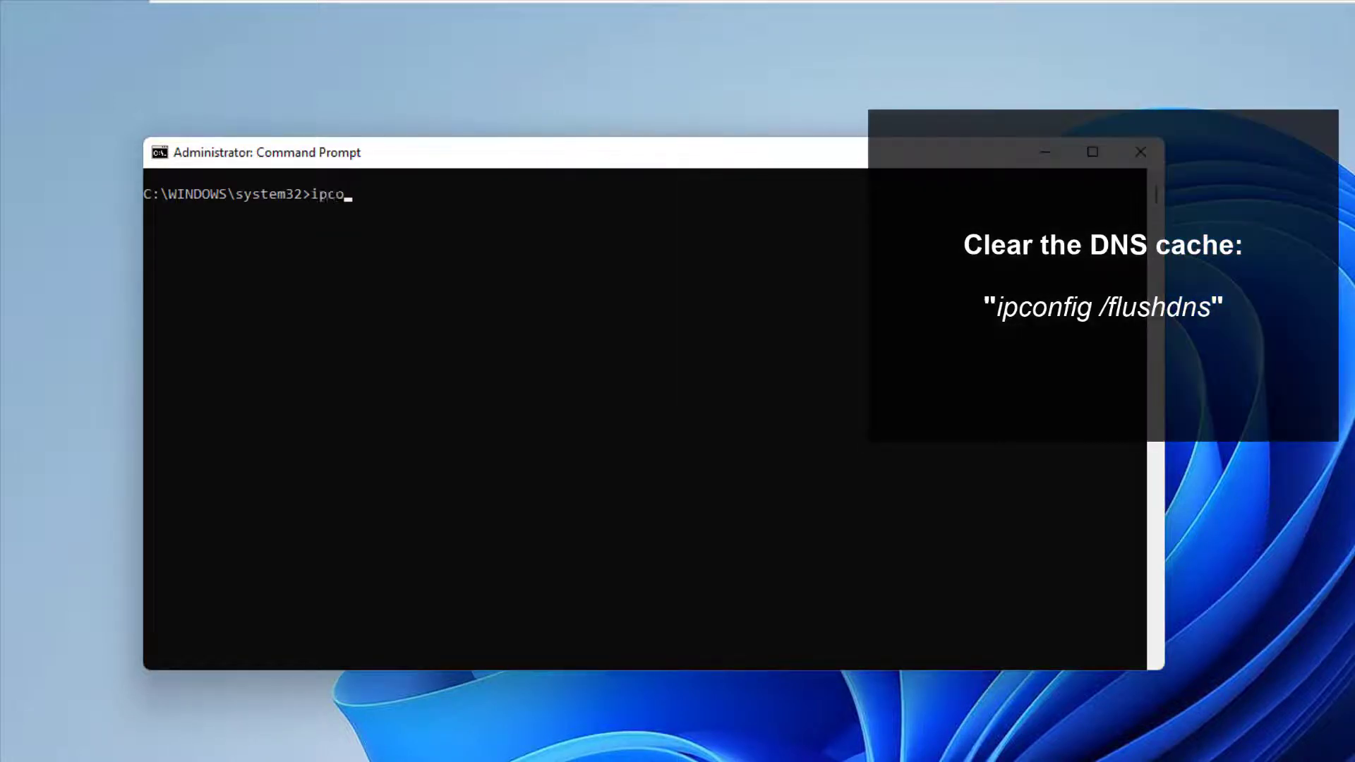
type("nfig /flushdns")
key("Return")
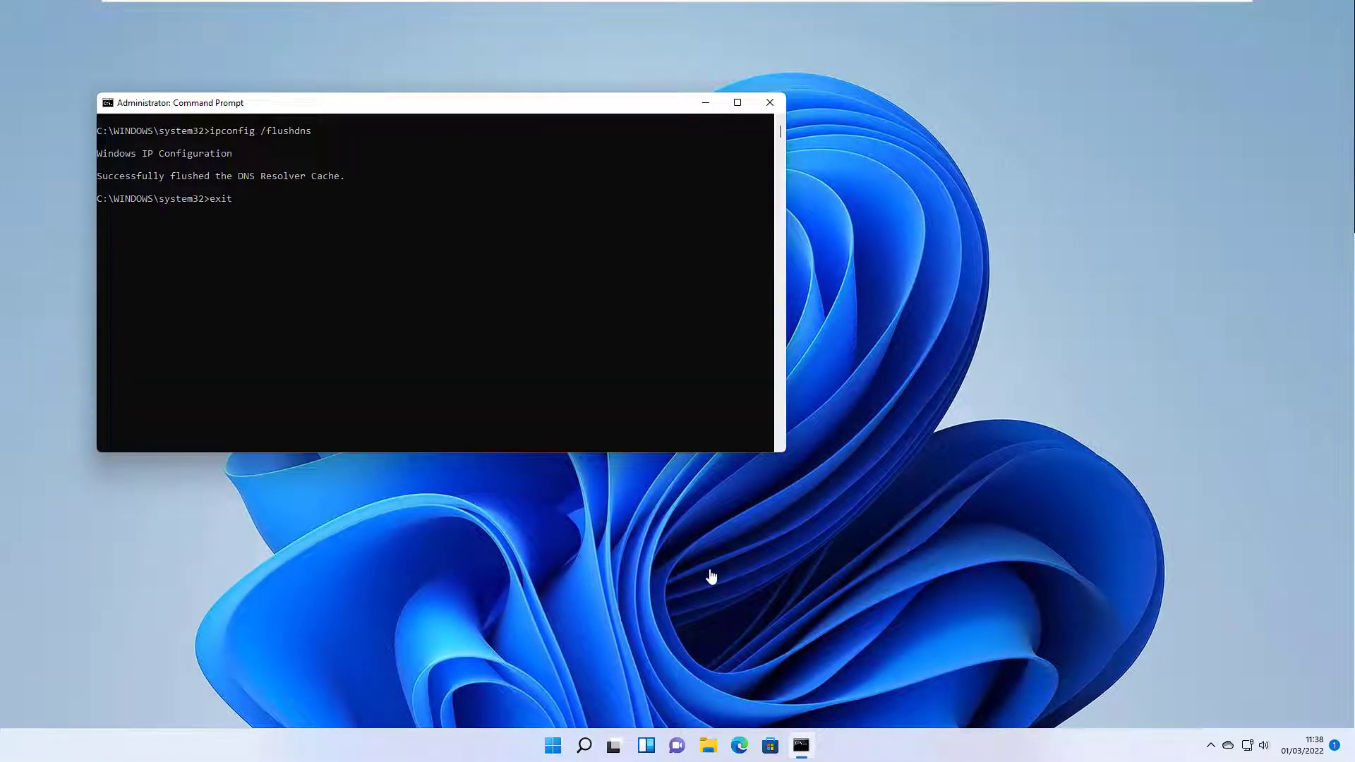
Step: Close Command Prompt, restart Windows from the Start power menu, and dismiss the lock screen
key("alt+F4")
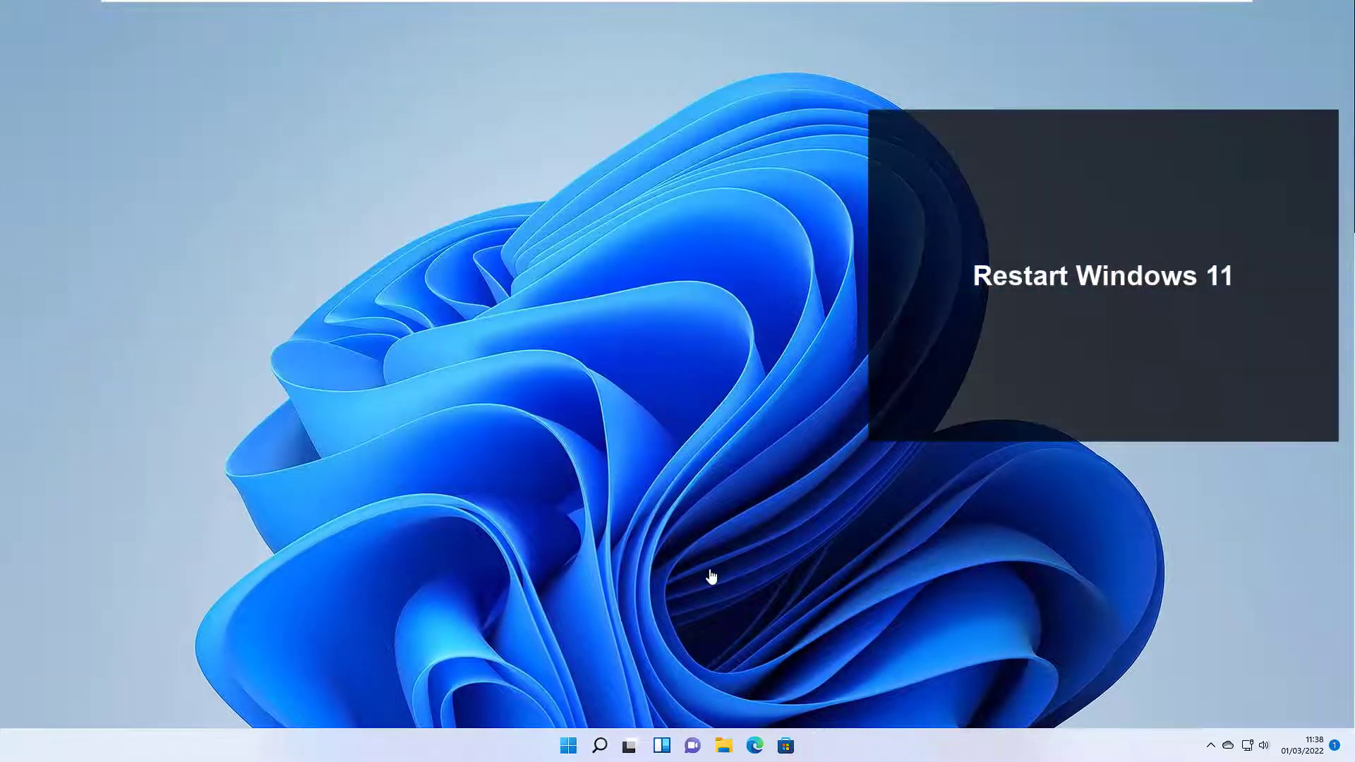
key("super")
key("Tab")
key("Tab")
key("Tab")
key("Return")
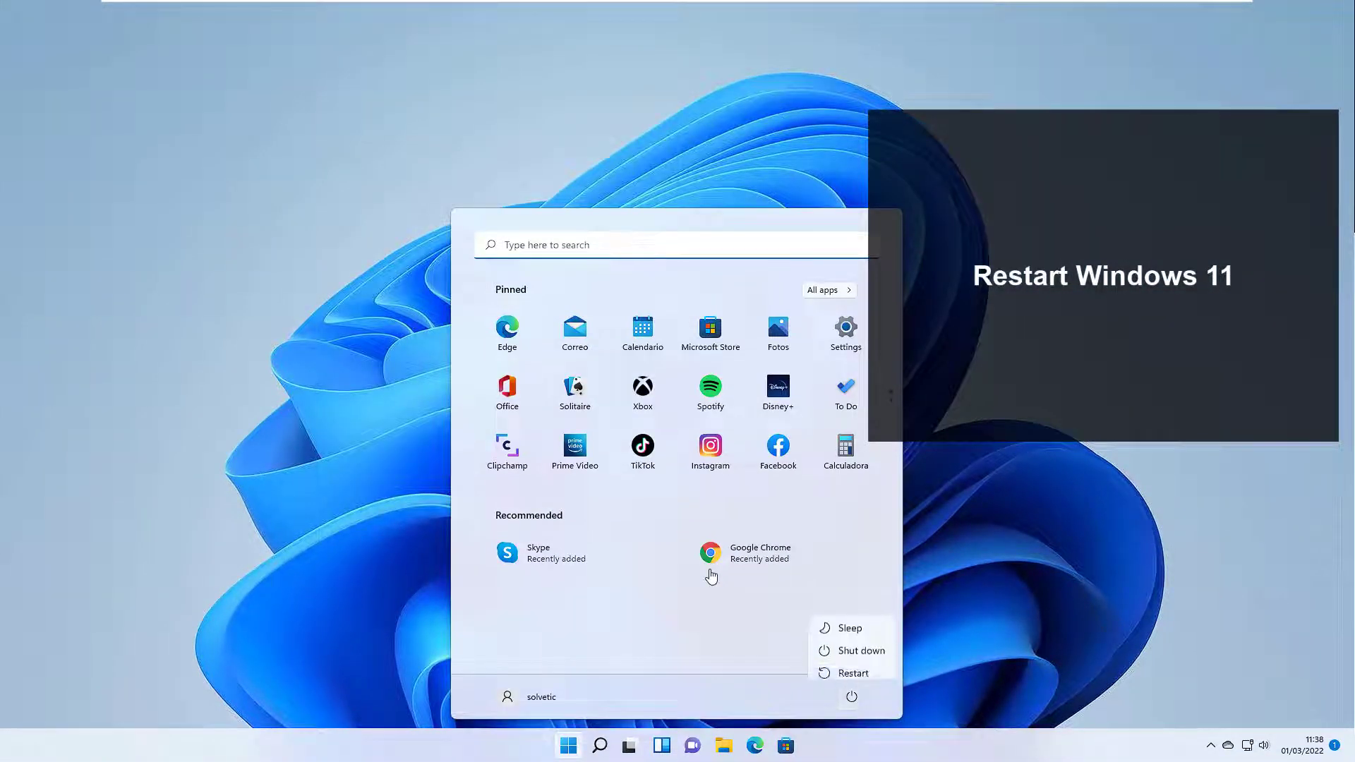
key("Up")
key("Return")
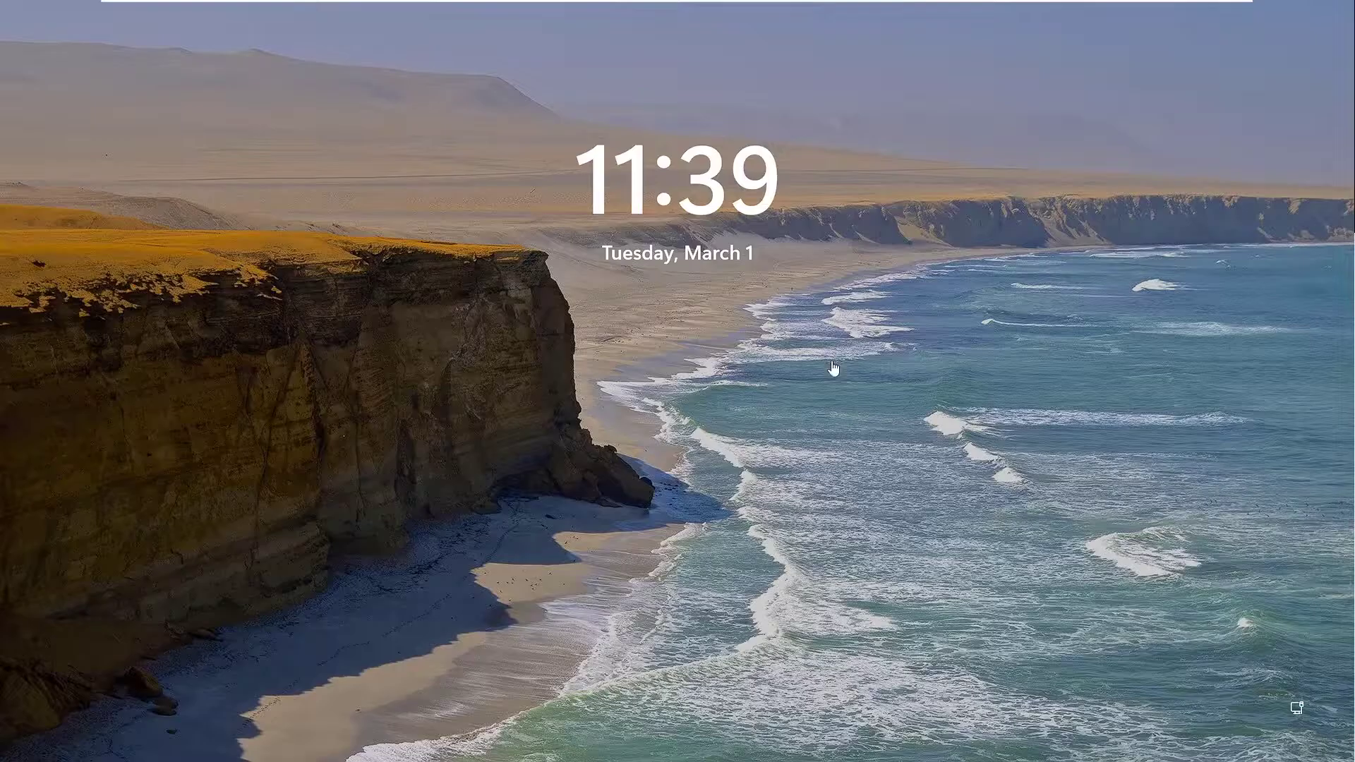
left_click(814, 364)
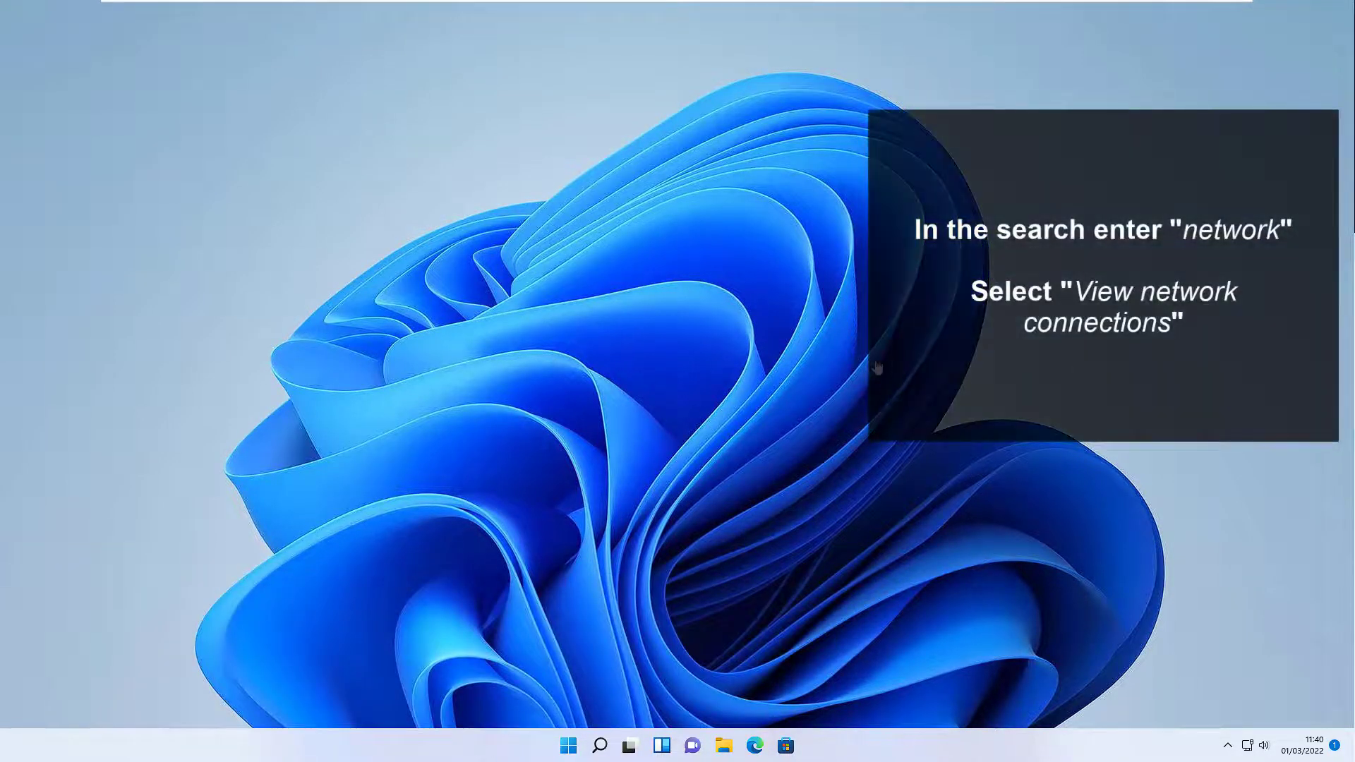
Step: Search 'network' and open the Ethernet0 adapter's properties from View network connections
key("super")
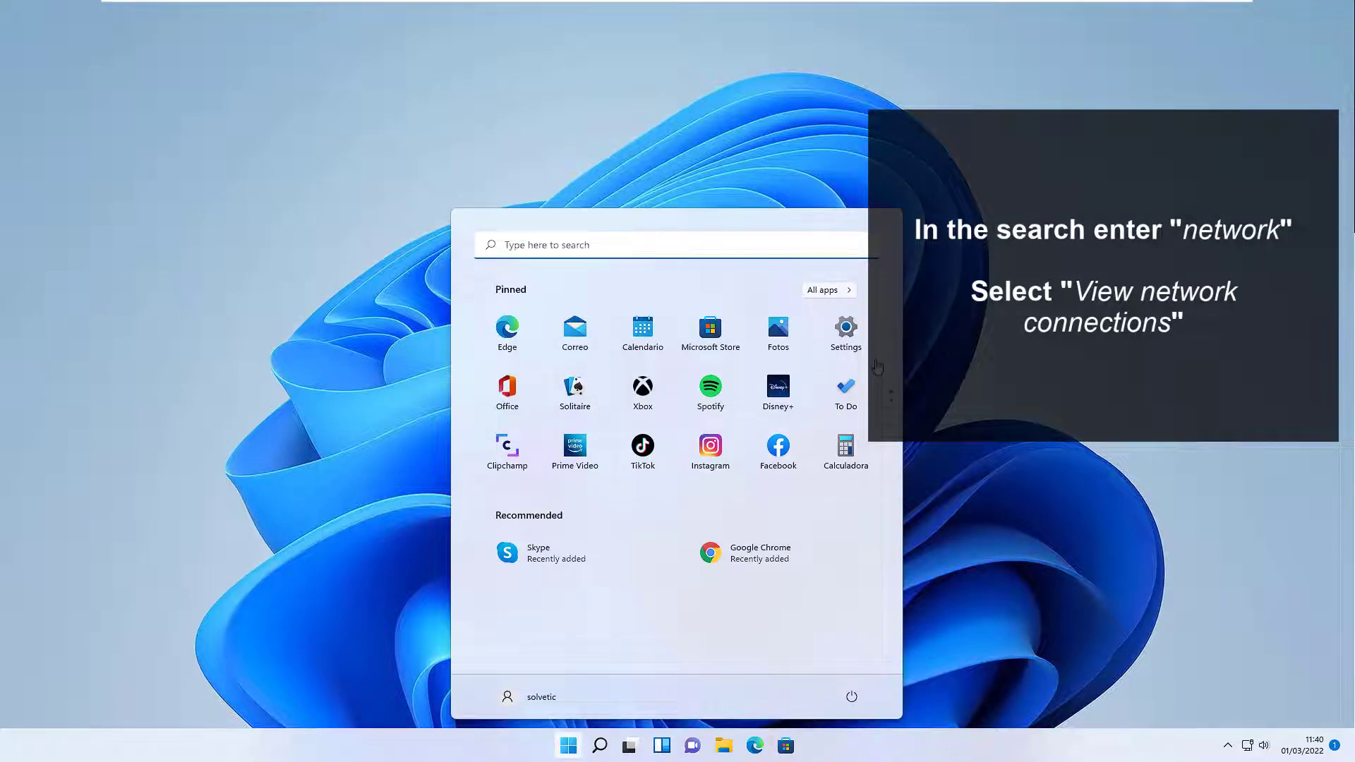
type("net")
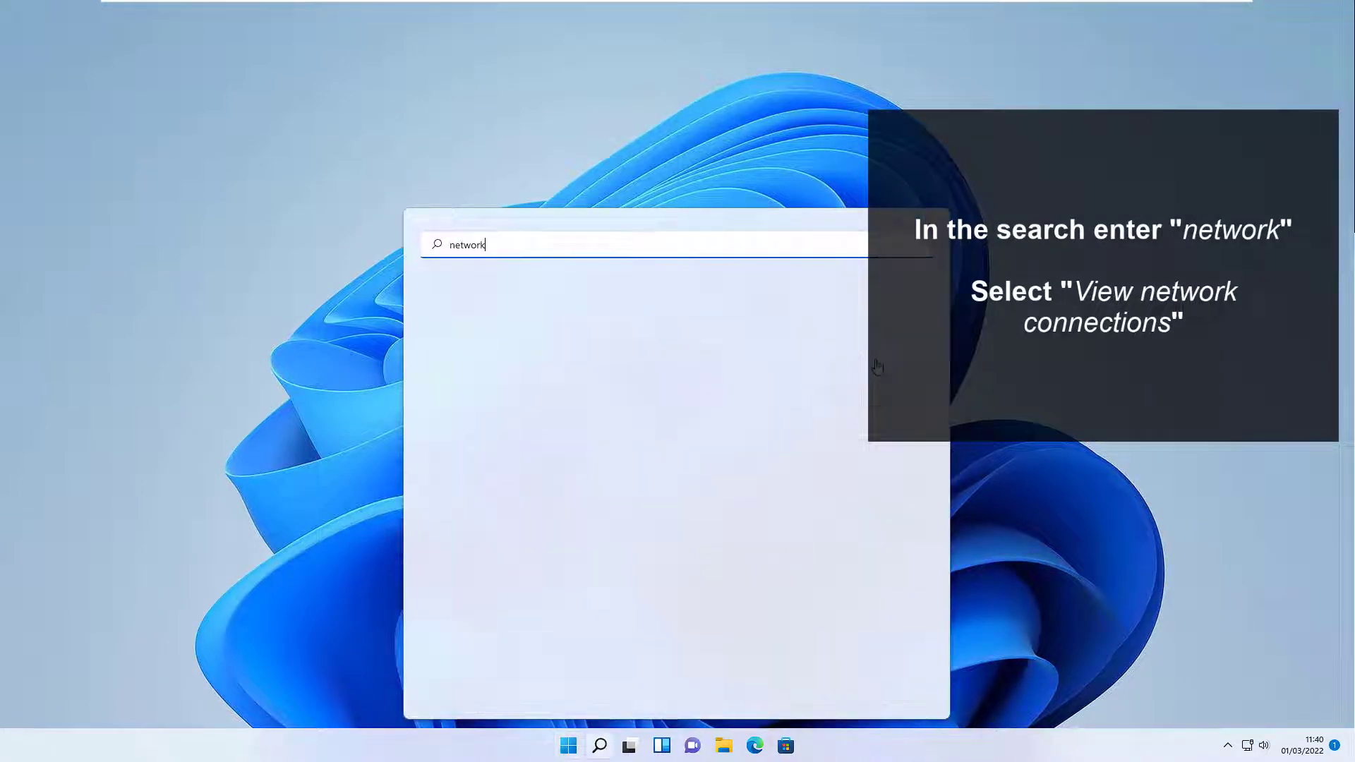
type("work")
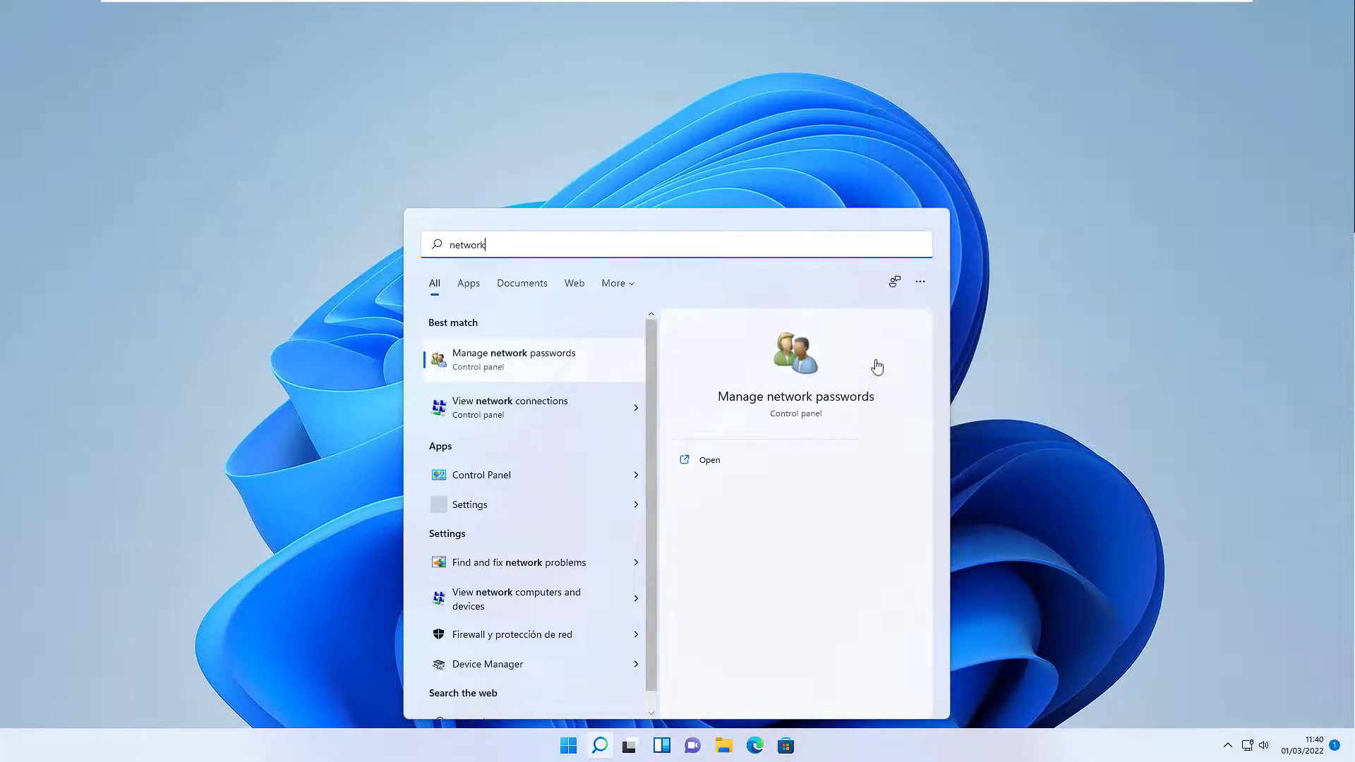
key("Return")
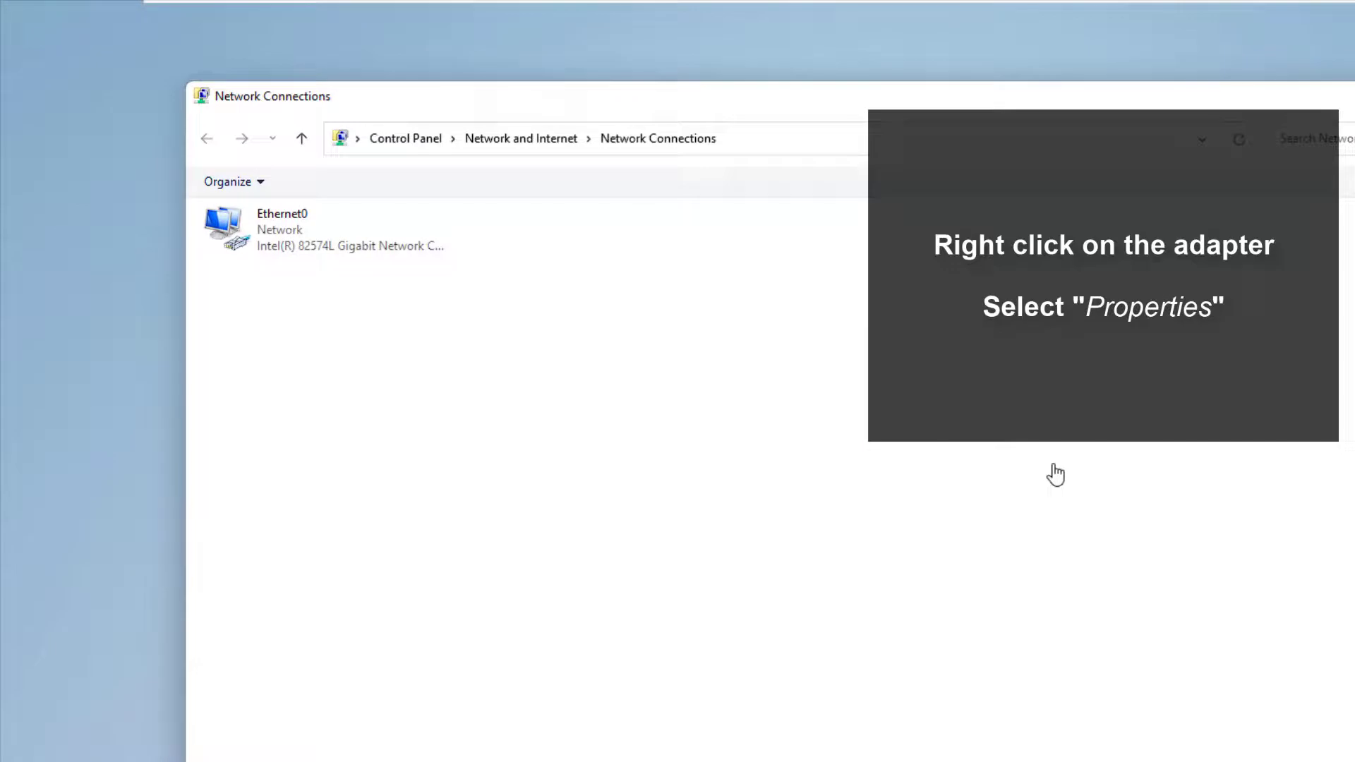
key("Down")
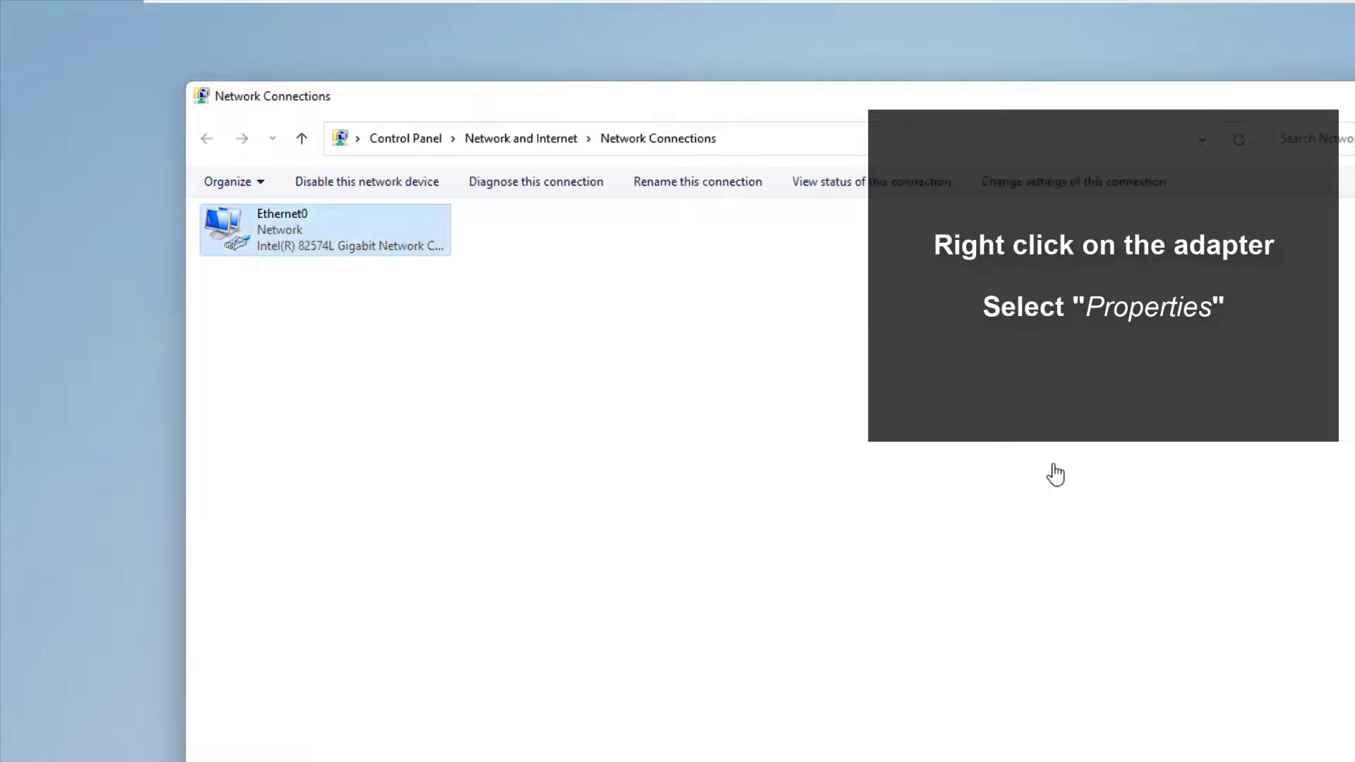
key("shift+F10")
key("Down")
key("Down")
key("Down")
key("Down")
key("Down")
key("Down")
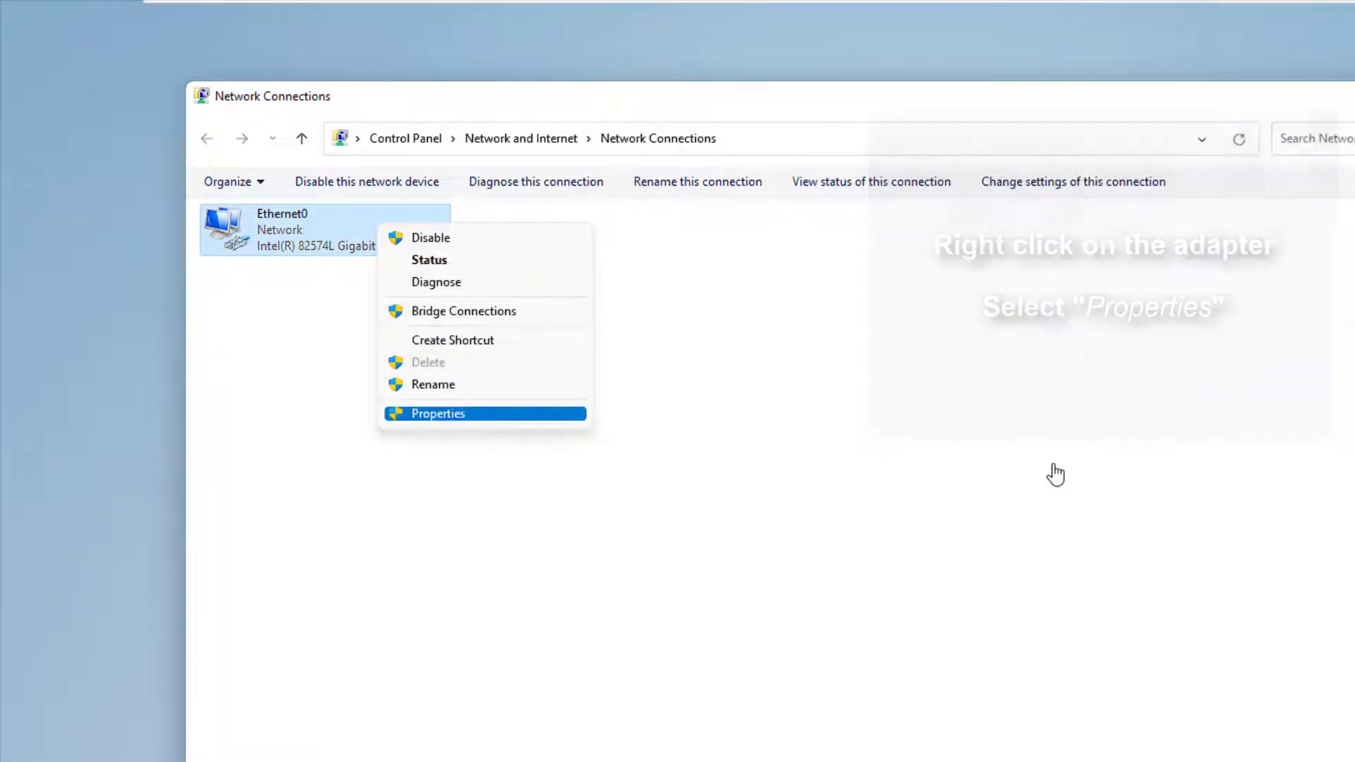
key("Return")
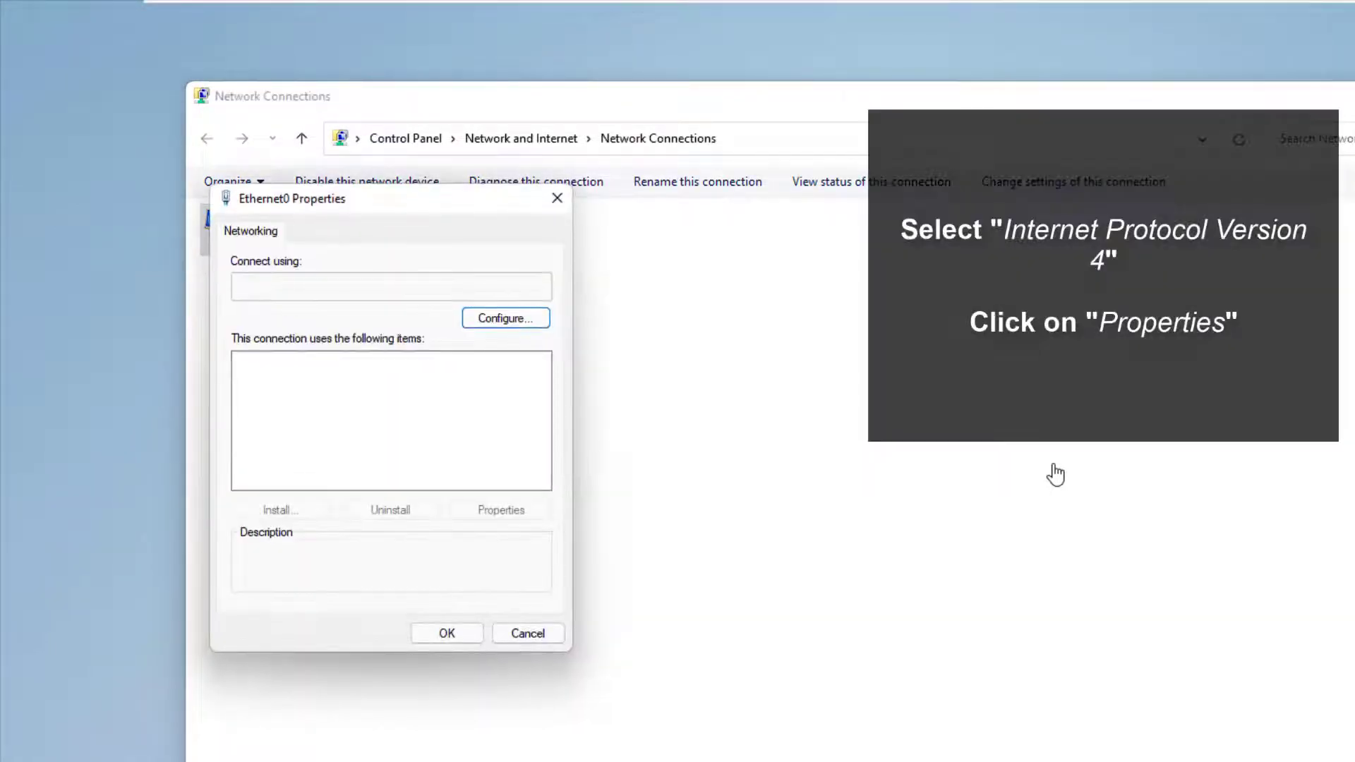
Step: Set the IPv4 DNS servers to 1.1.1.1 and 1.0.0.1, save, and close network connections
key("Down")
key("Down")
key("Down")
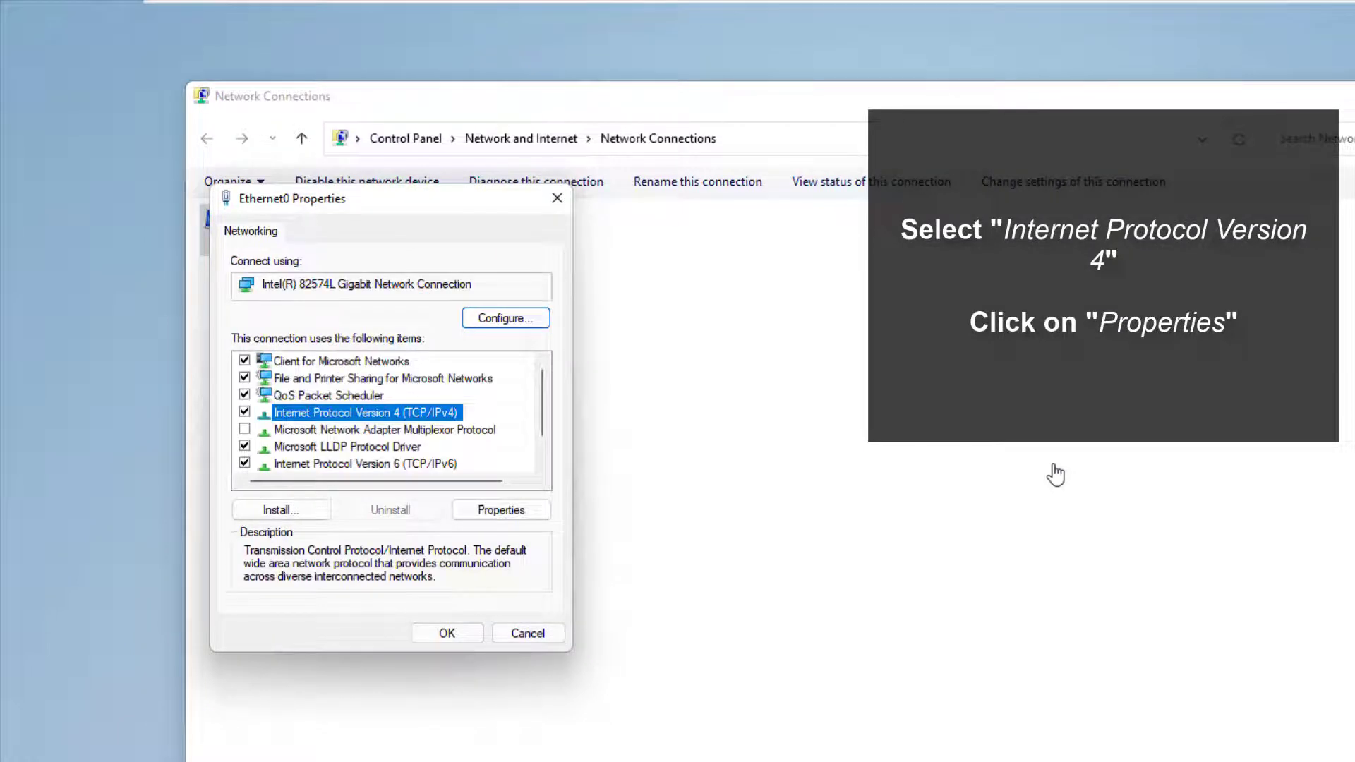
key("Return")
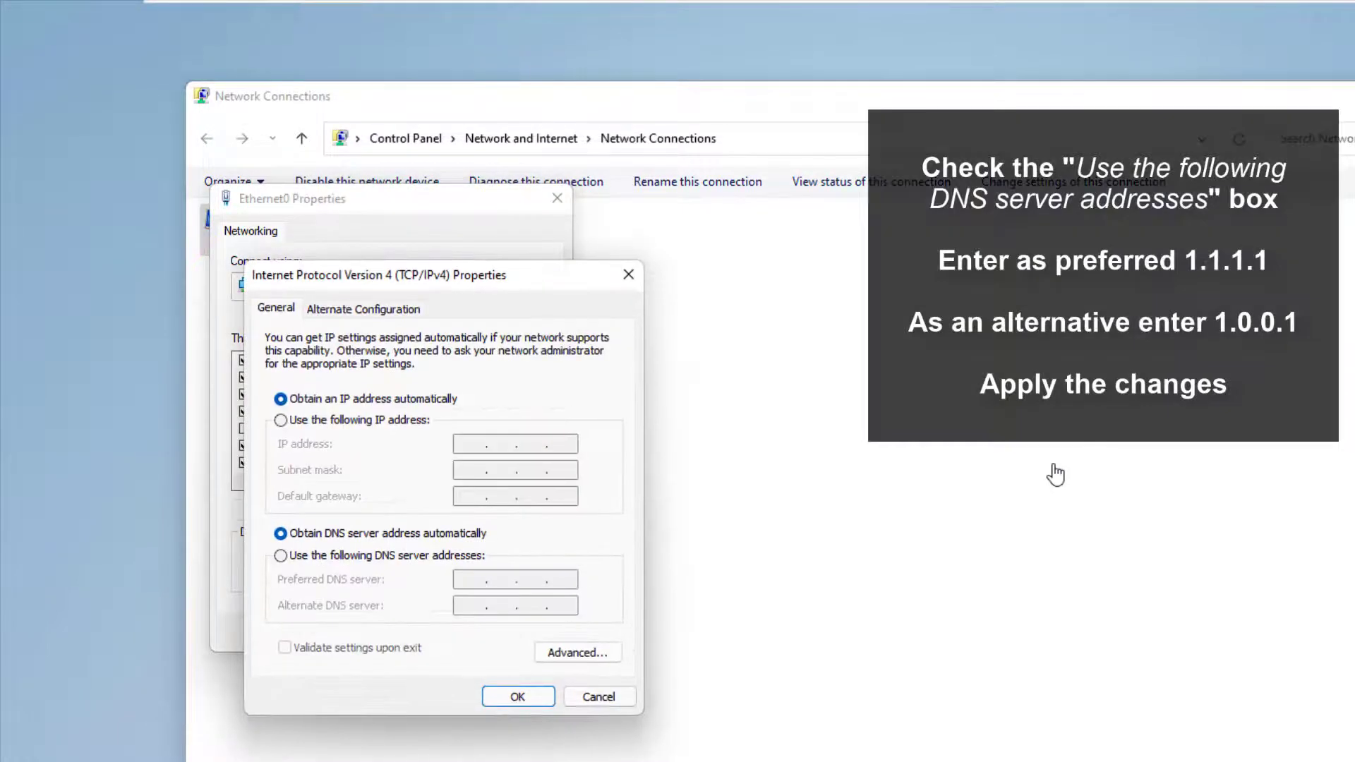
key("alt+e")
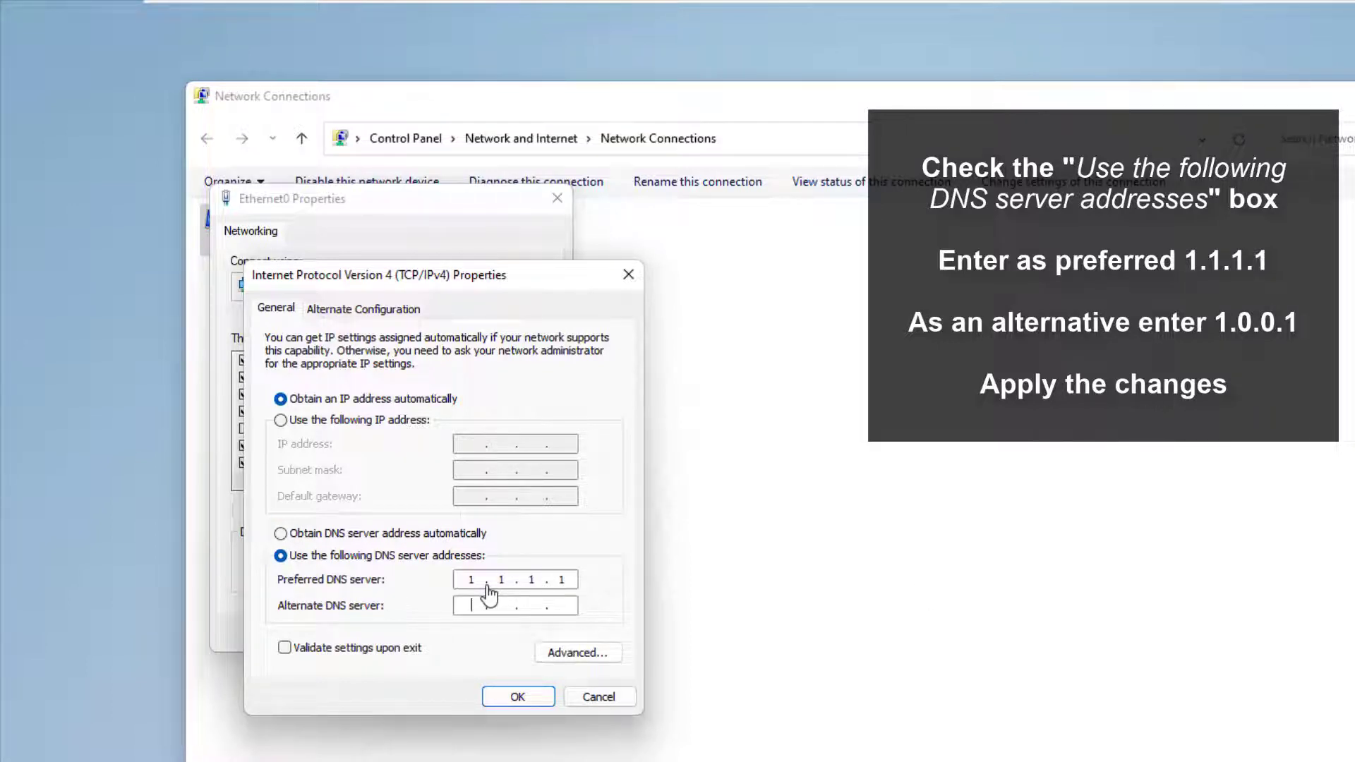
type("1.0.0")
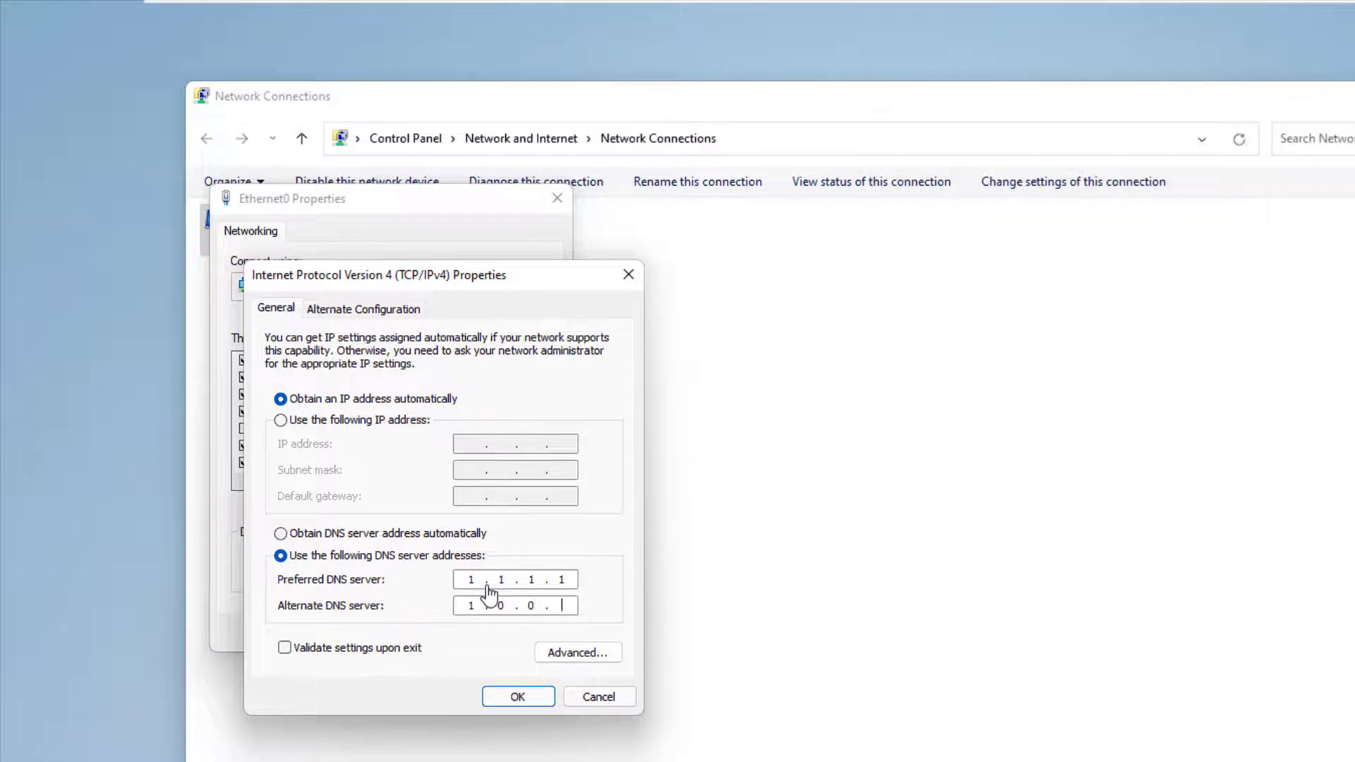
type(".1")
key("Return")
key("Return")
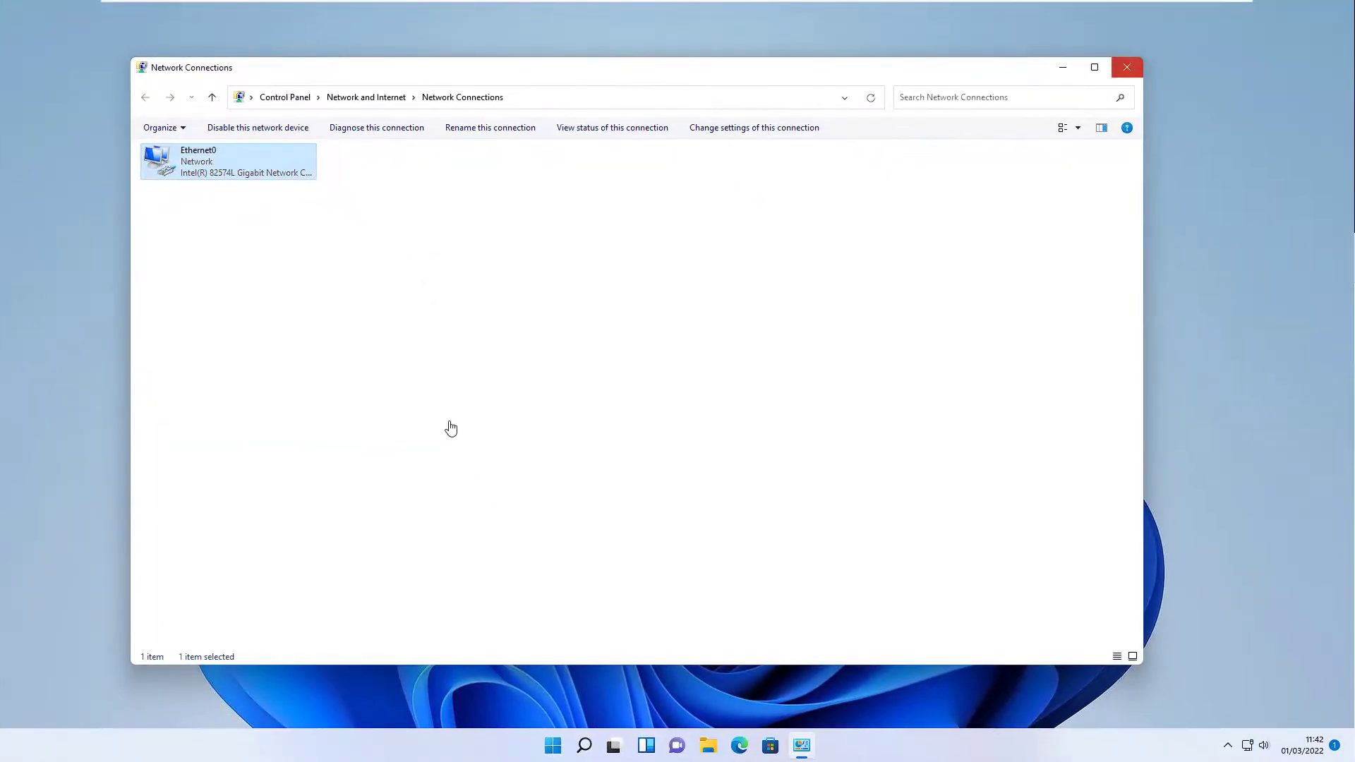
key("alt+F4")
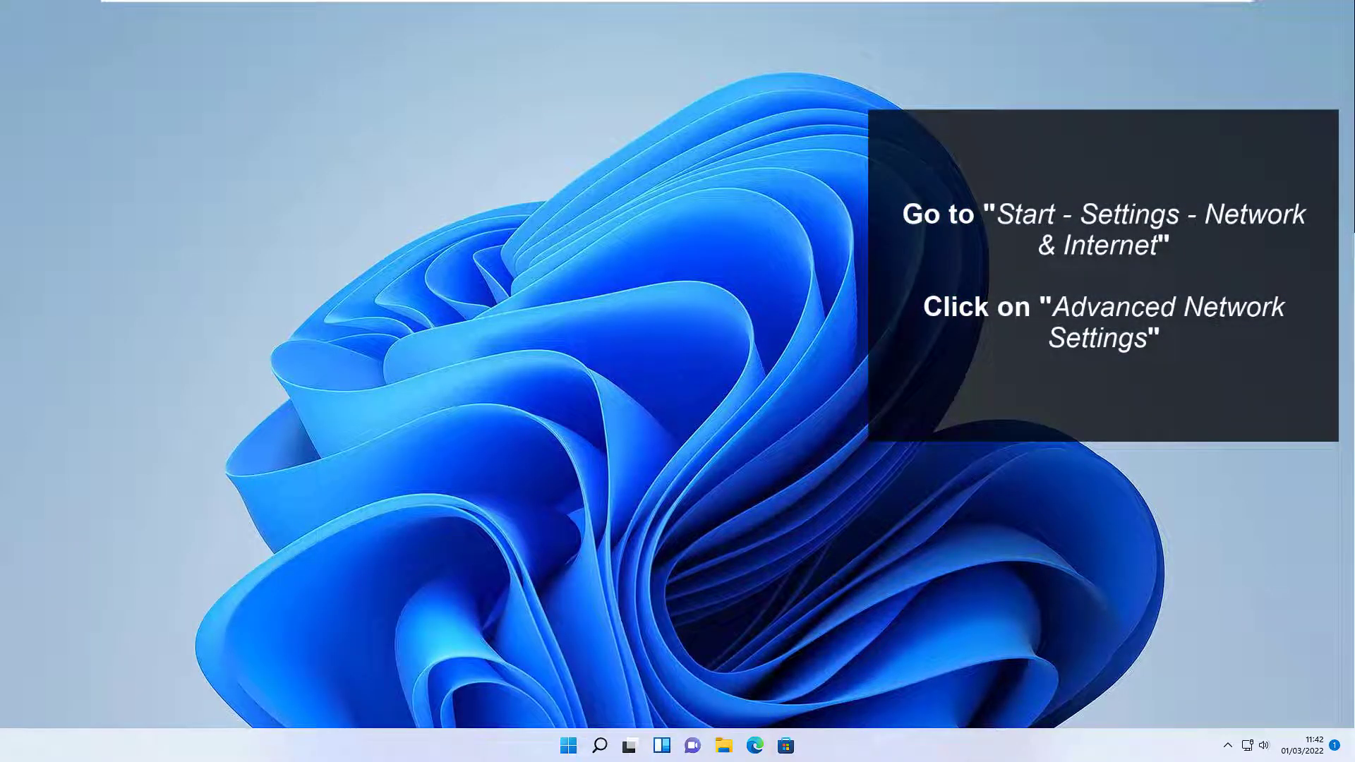
Step: Go to Settings' advanced network settings and start Network reset, reaching its confirmation
key("super")
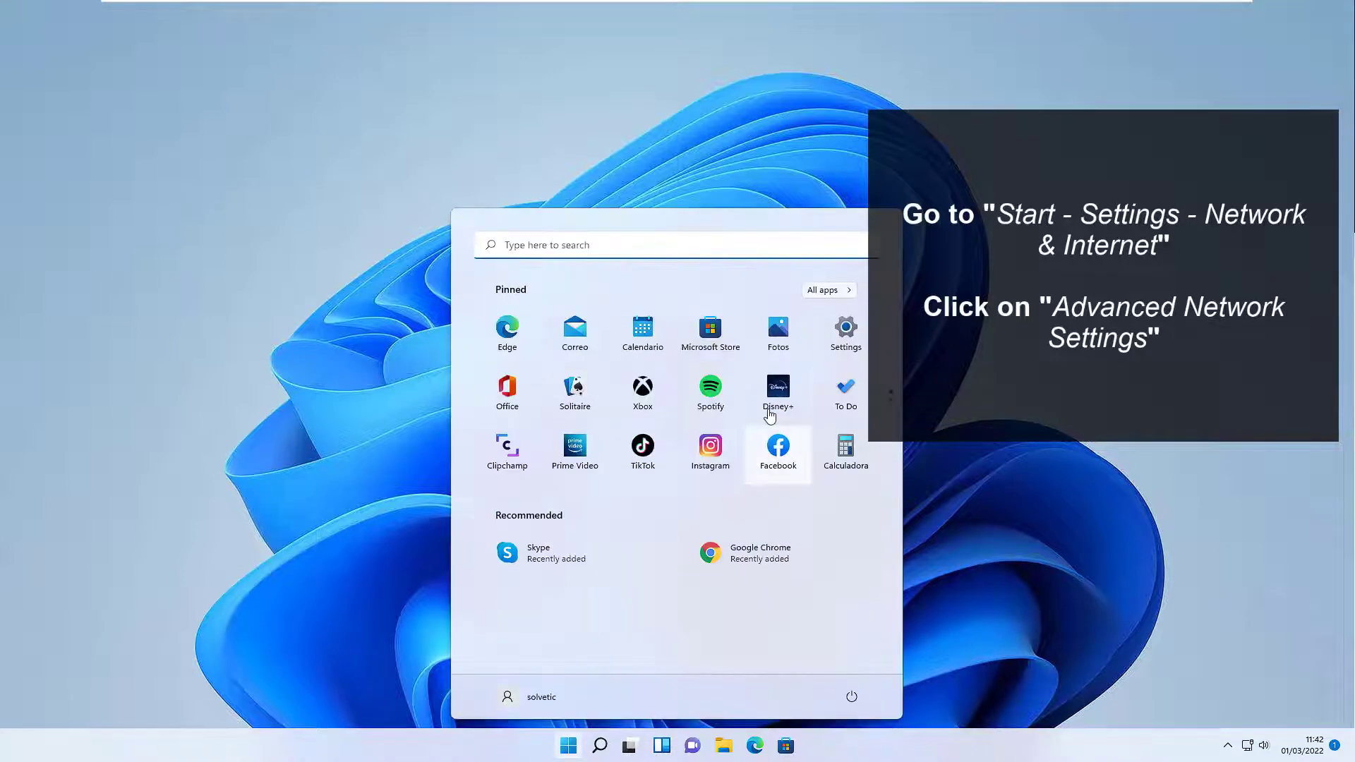
left_click(847, 333)
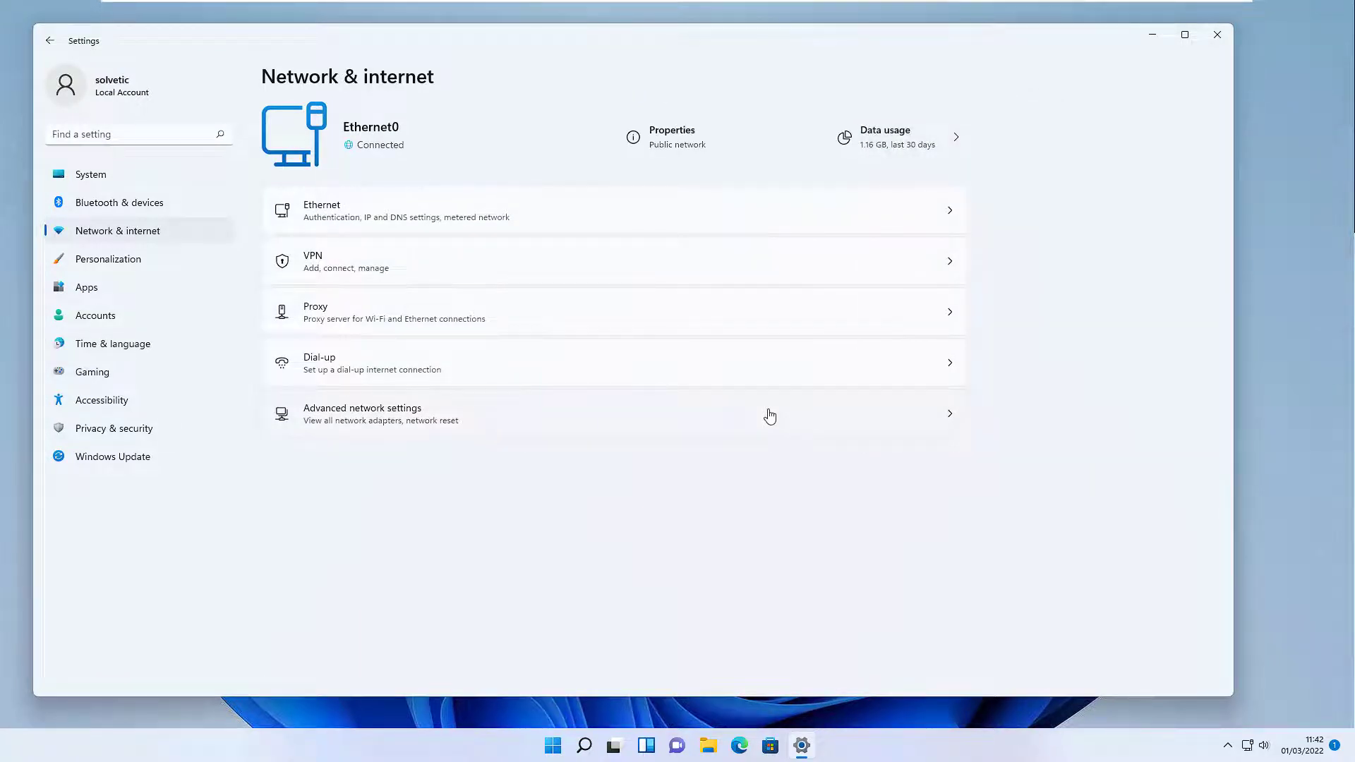
left_click(770, 417)
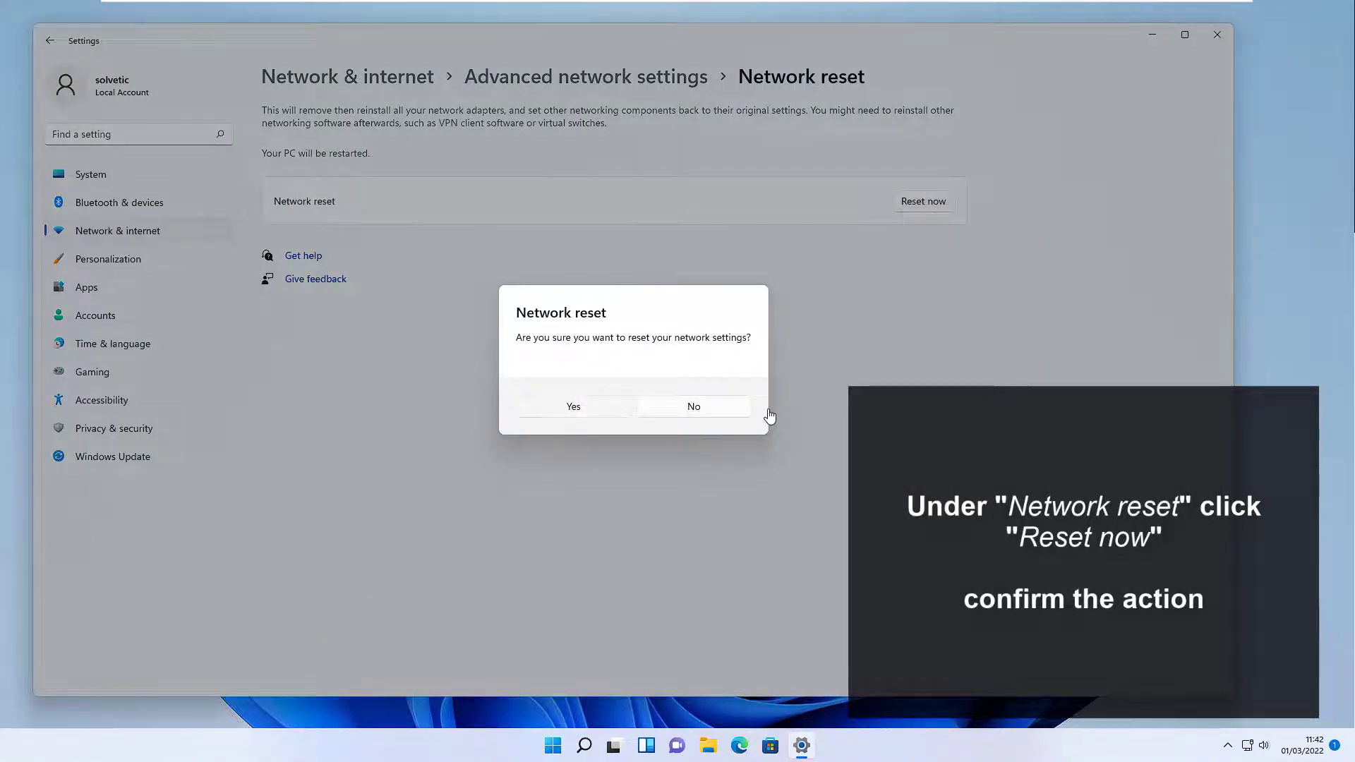
key("Escape")
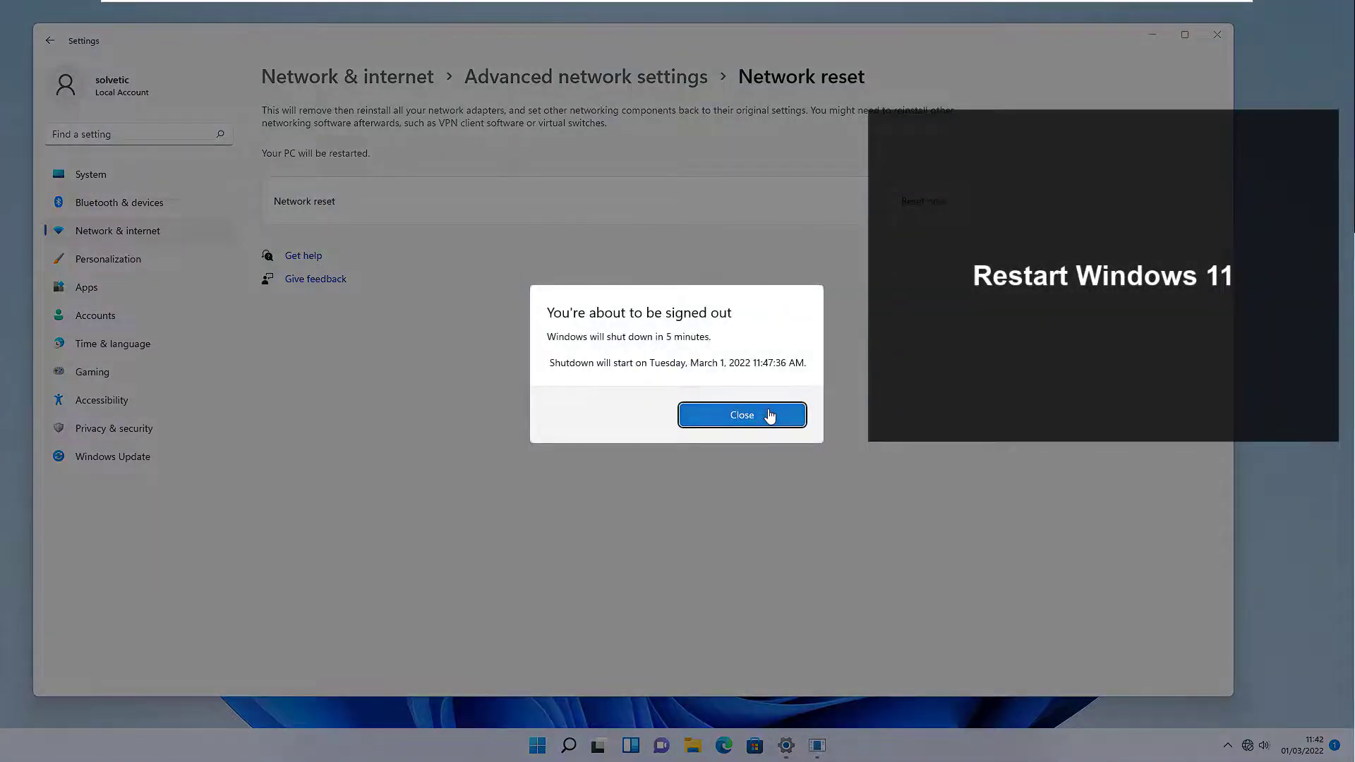
Step: Dismiss the sign-out notice, restart Windows, and enter the account PIN at sign-in
left_click(770, 416)
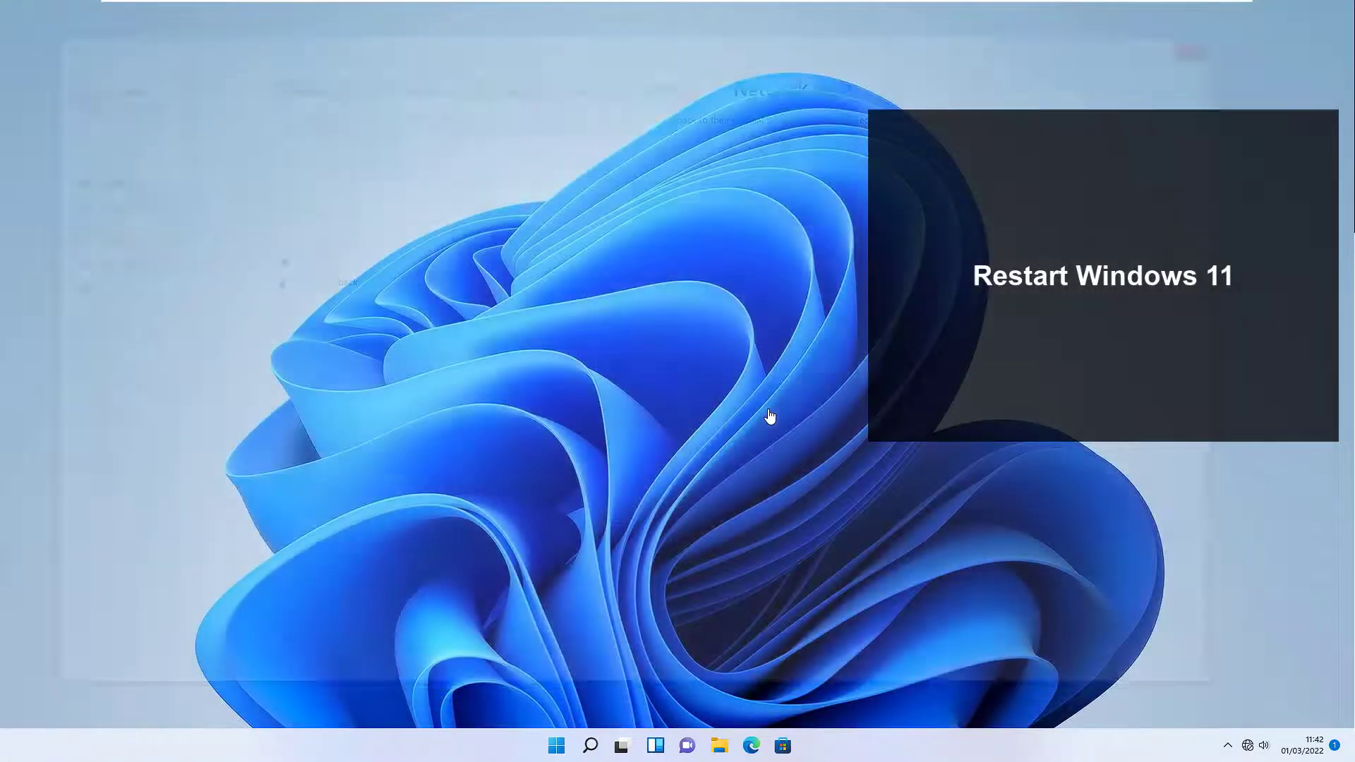
key("super")
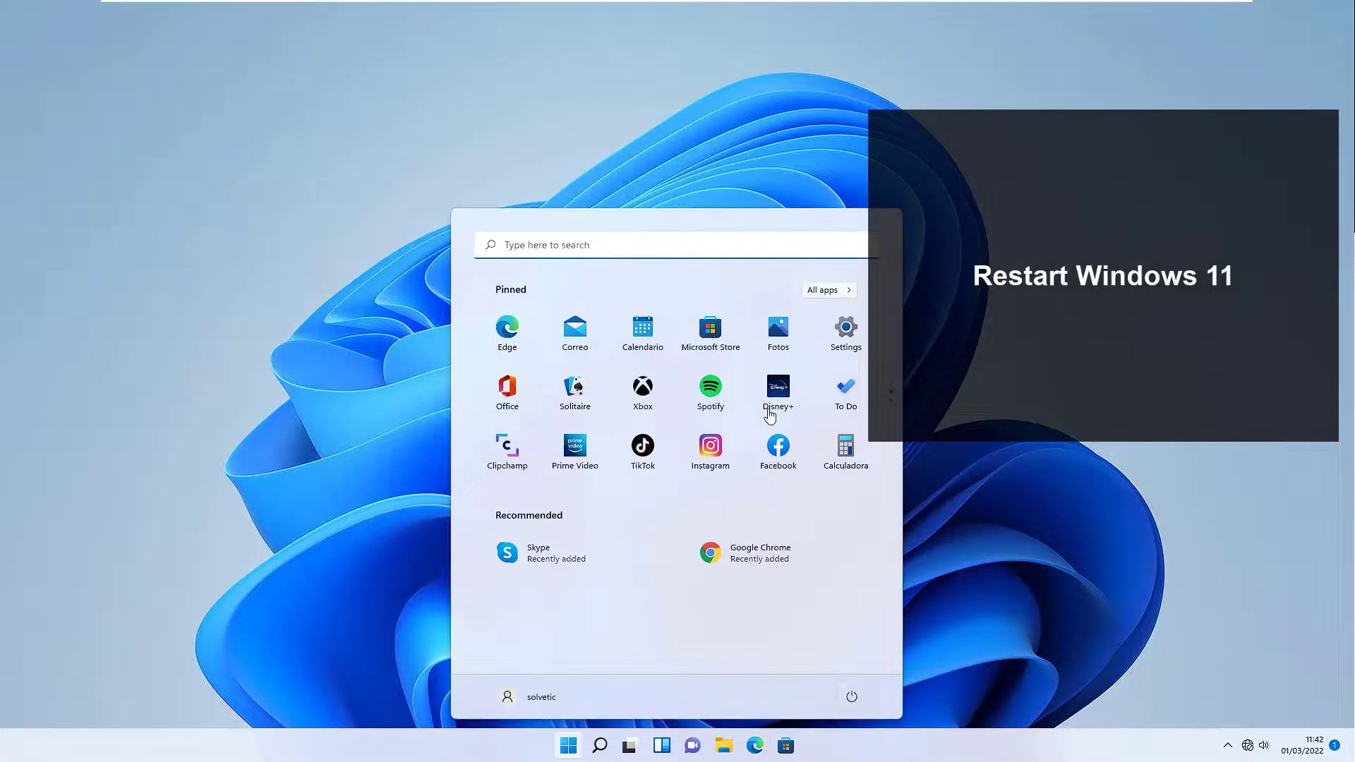
key("Tab")
key("Tab")
key("Return")
key("Return")
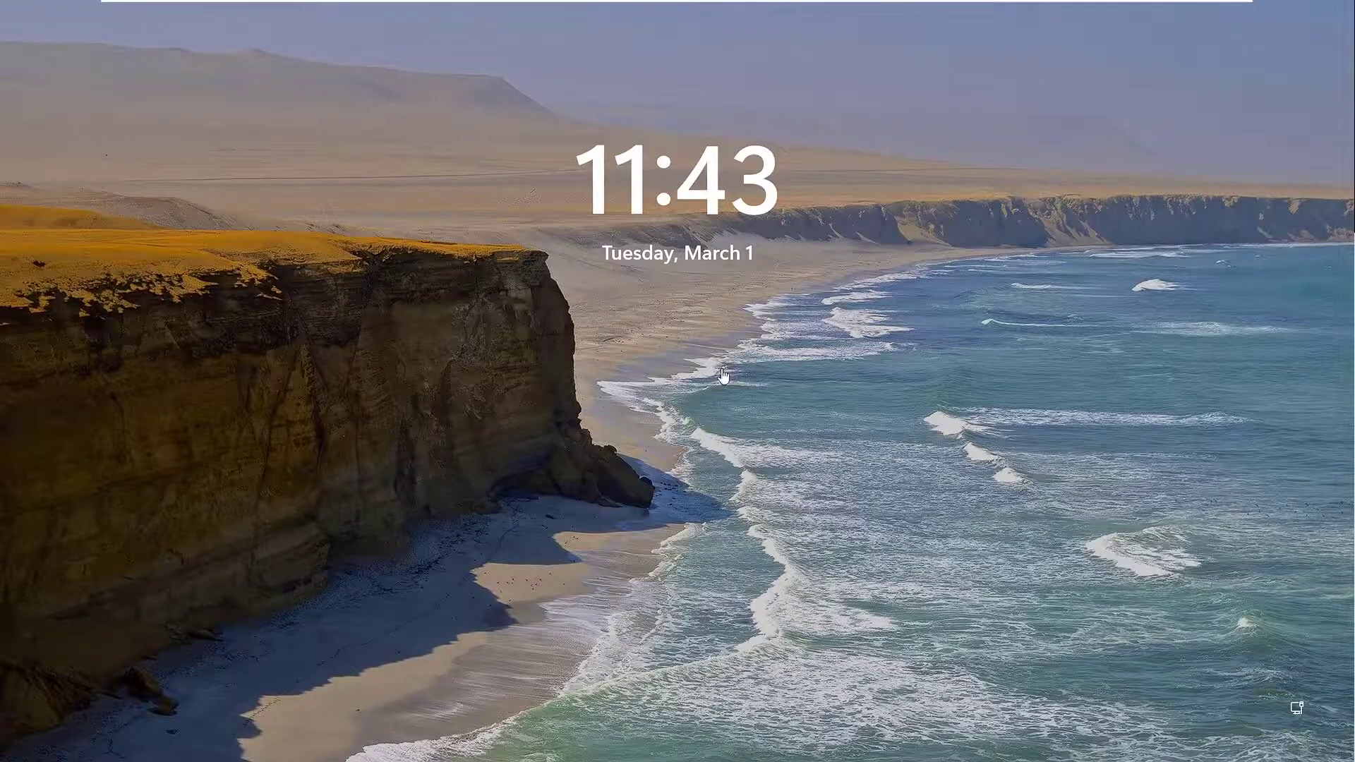
left_click(723, 376)
type("12")
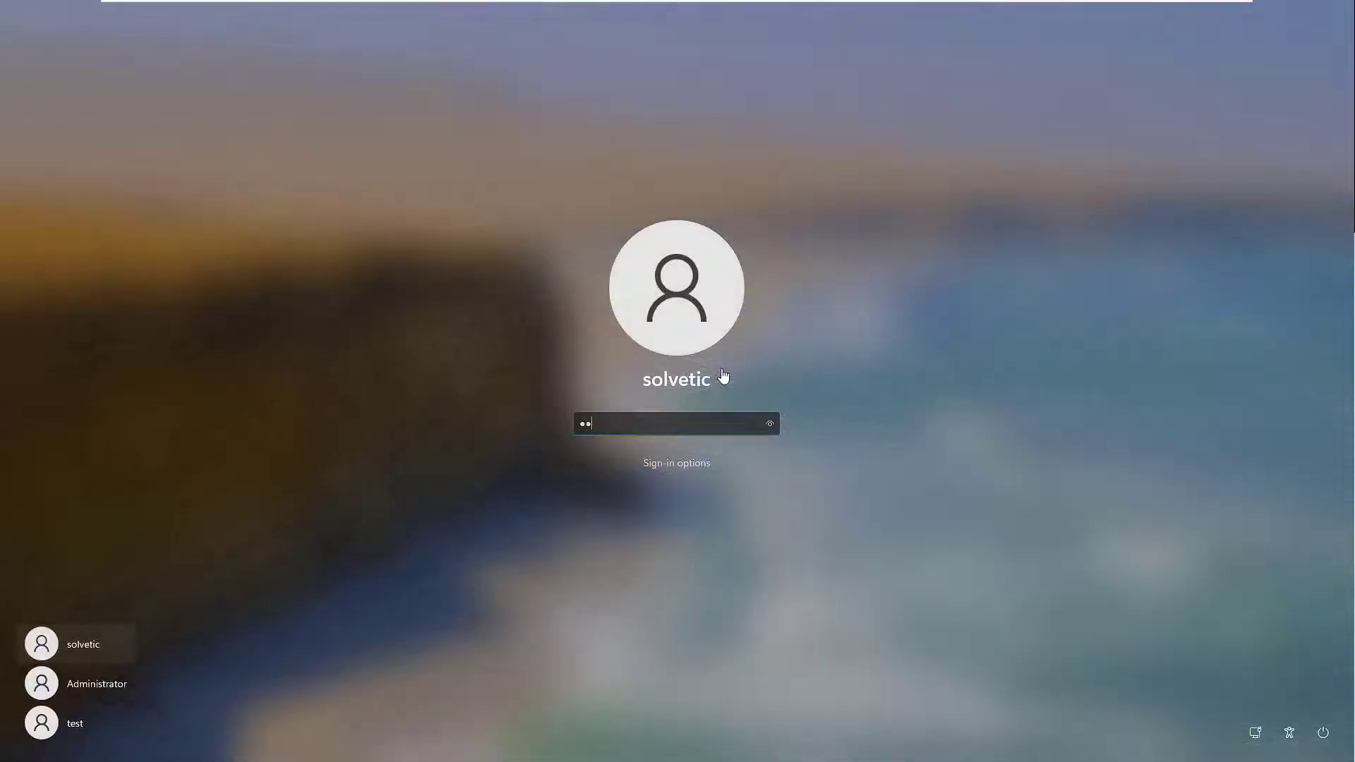
type("34")
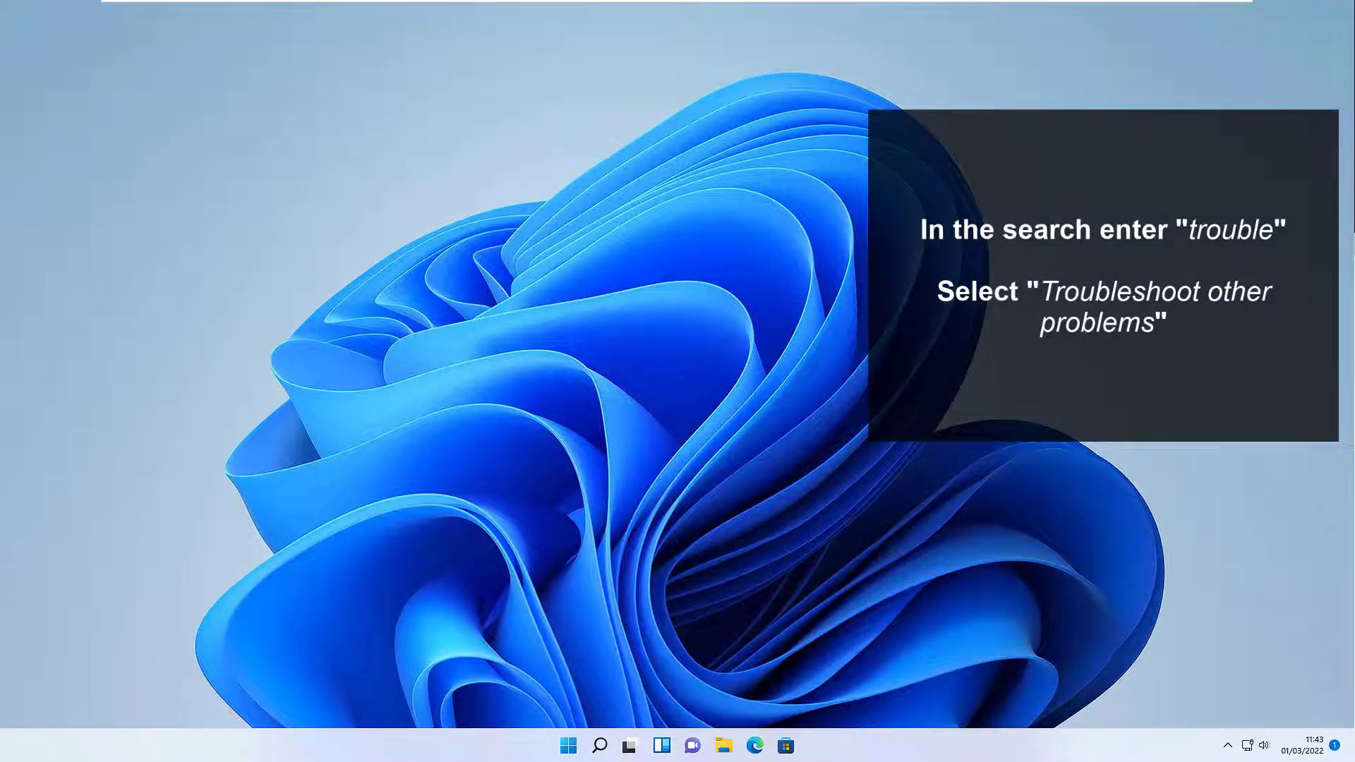
Step: Search 'trouble', run the Internet Connections troubleshooter, and close it after no problem is found
key("super")
type("trouble")
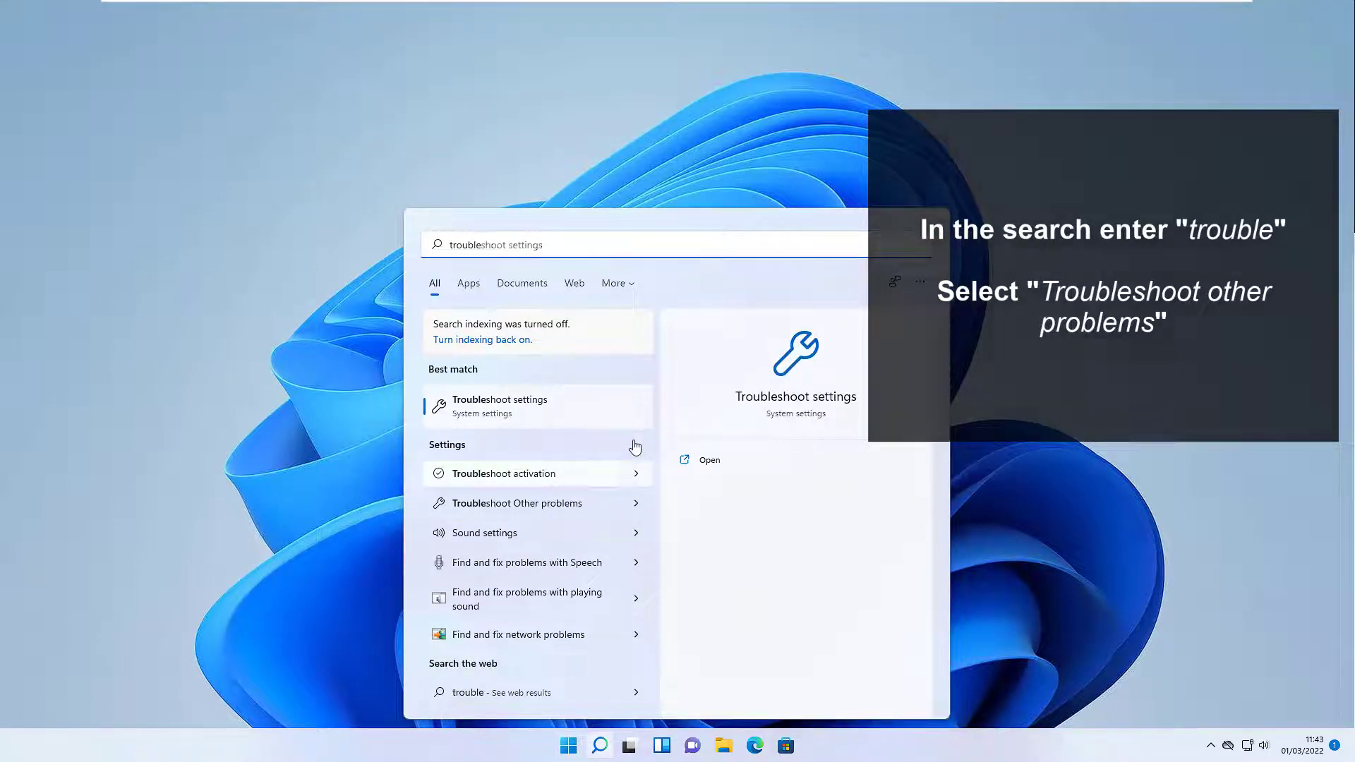
key("Tab")
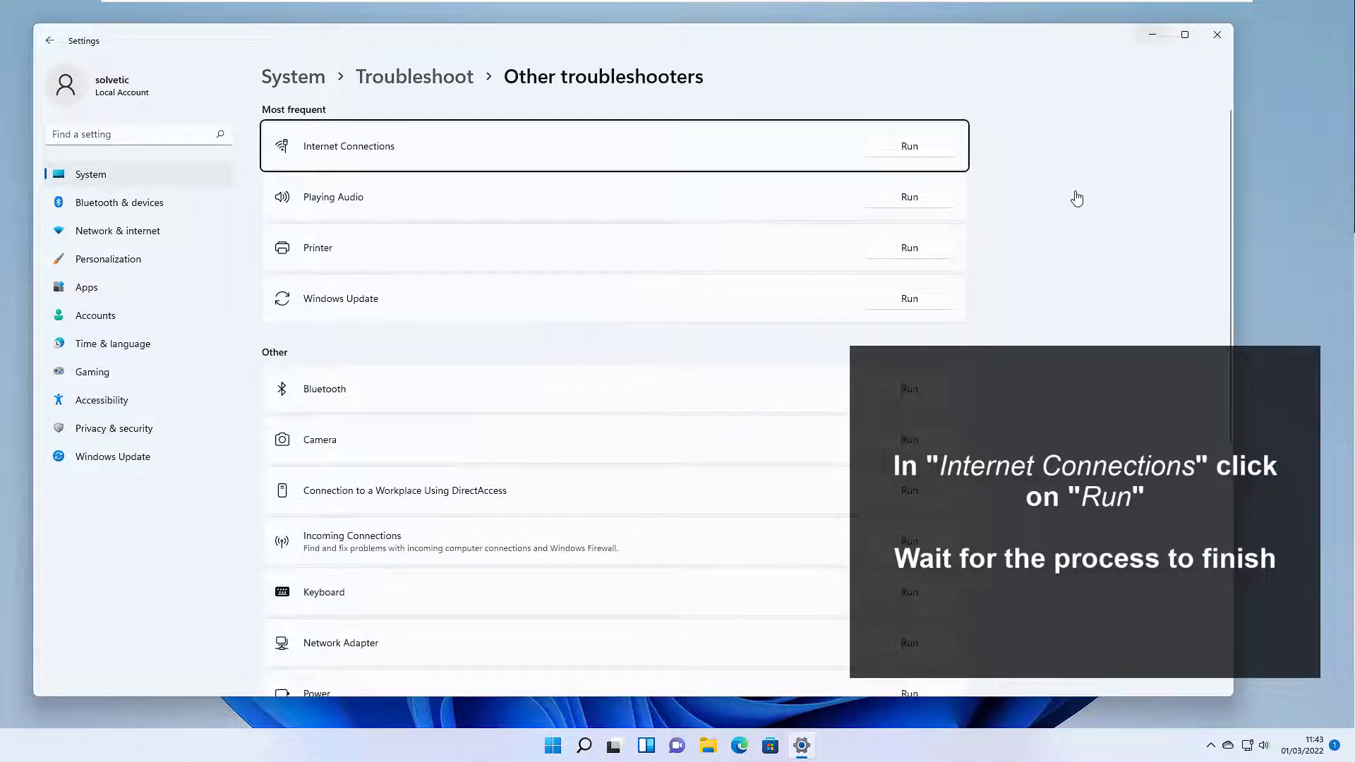
key("super+d")
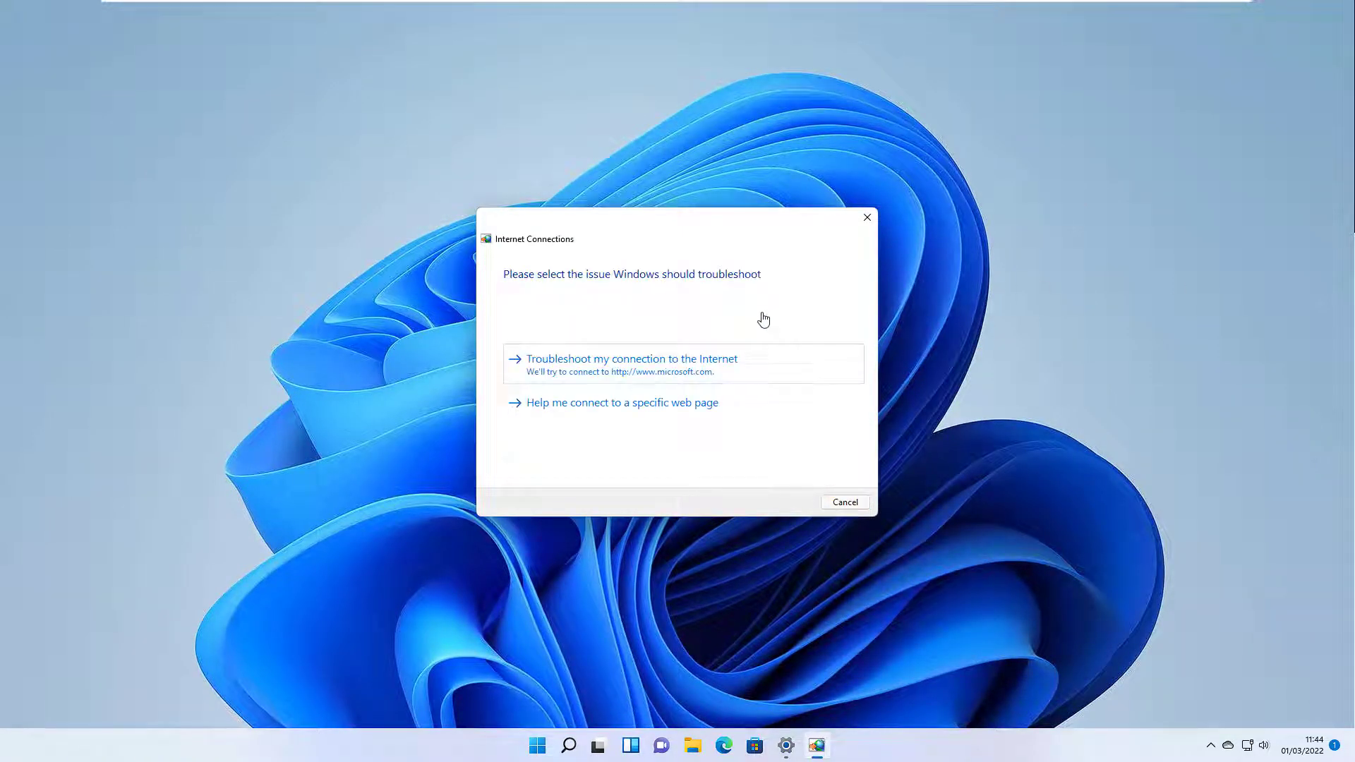
key("Return")
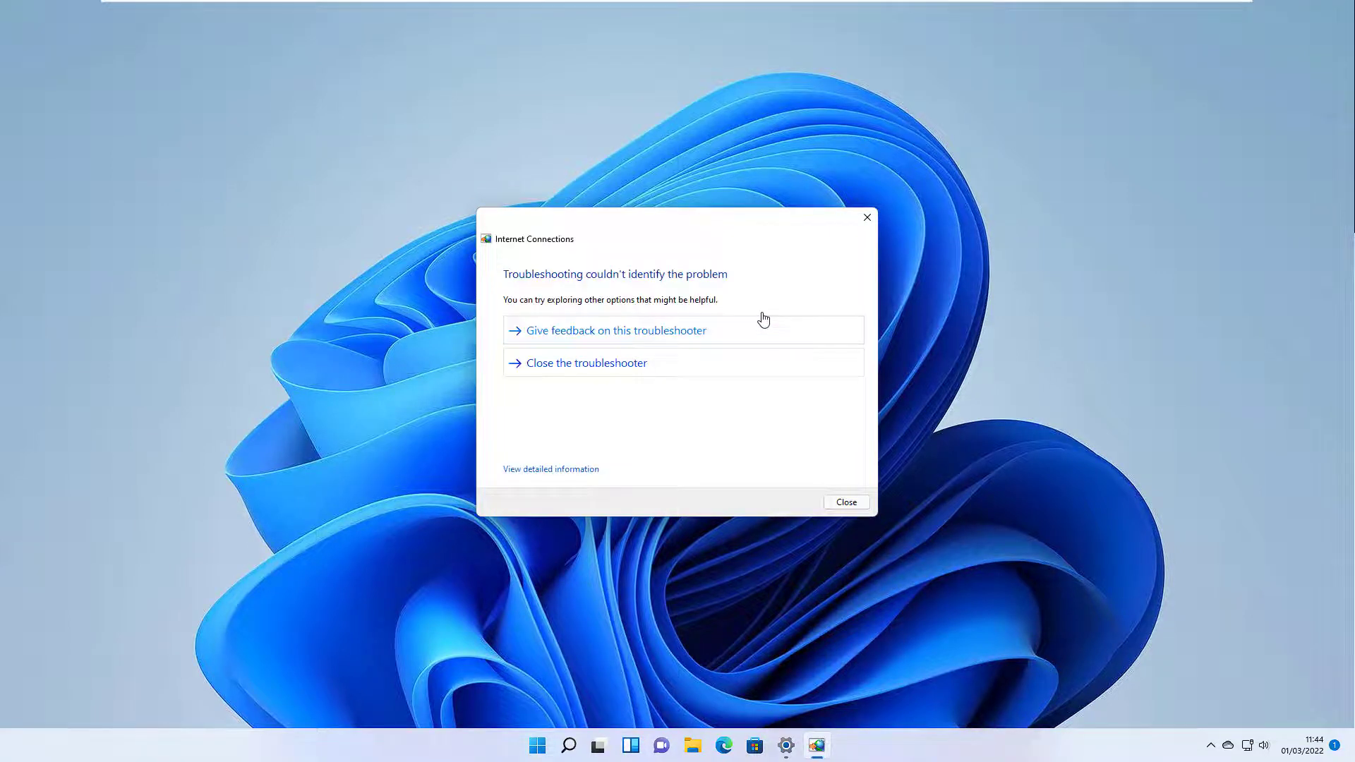
key("Return")
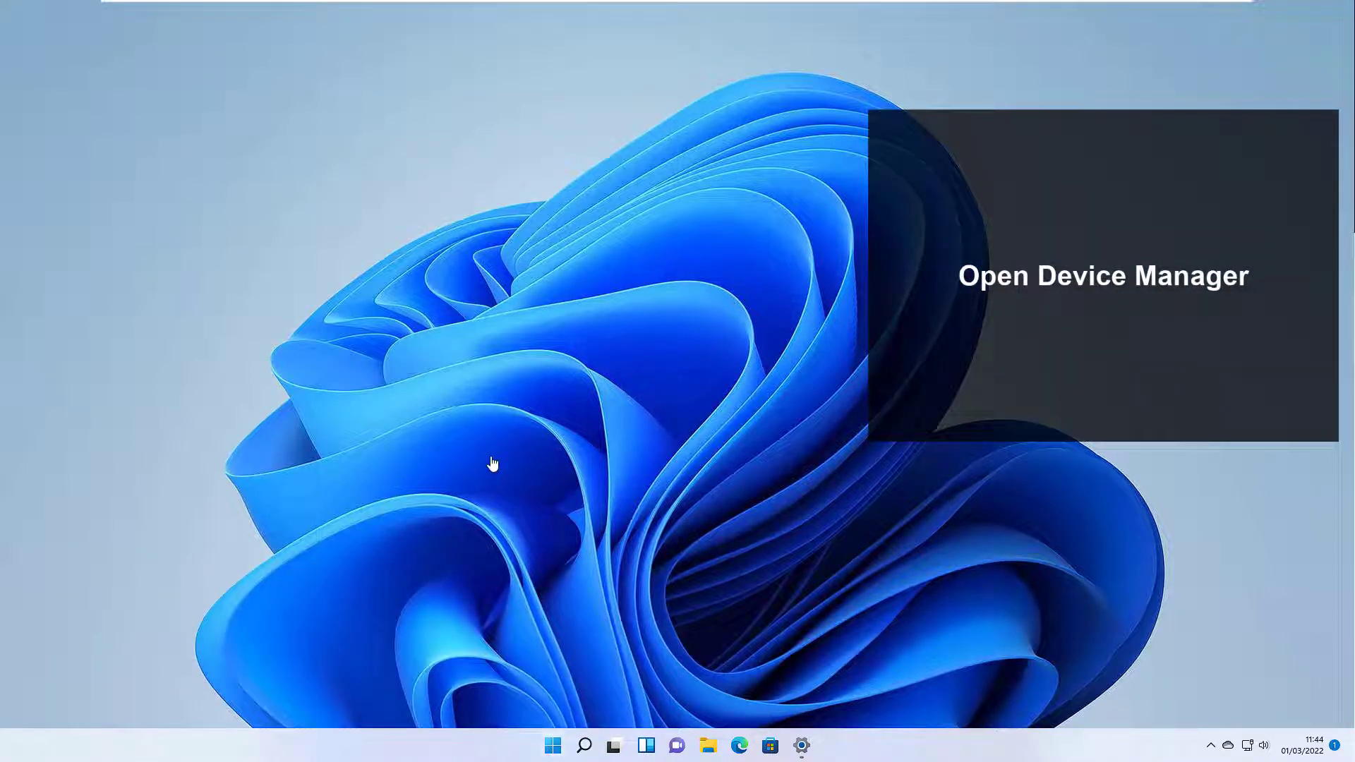
Step: Uninstall the Intel(R) 82574L Gigabit Network Connection under Network adapters in Device Manager
key("super+x")
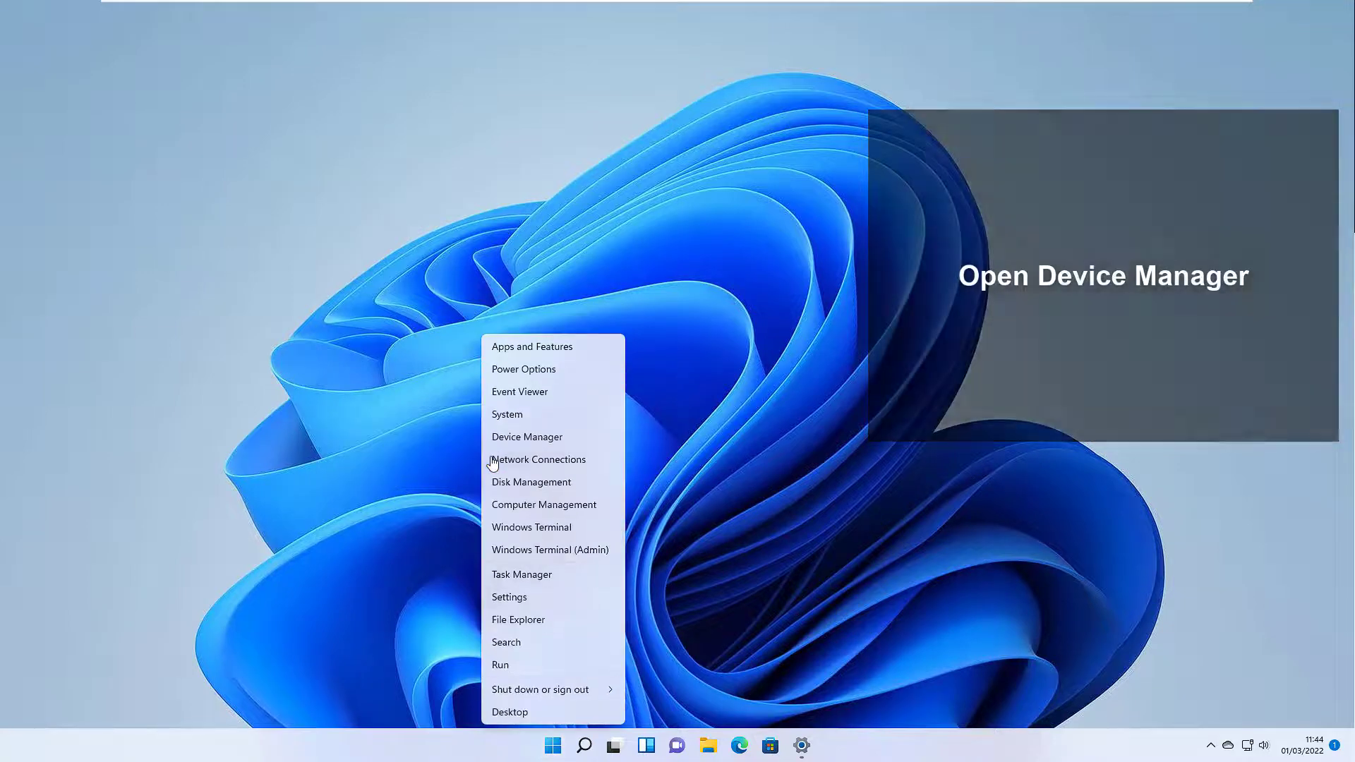
key("m")
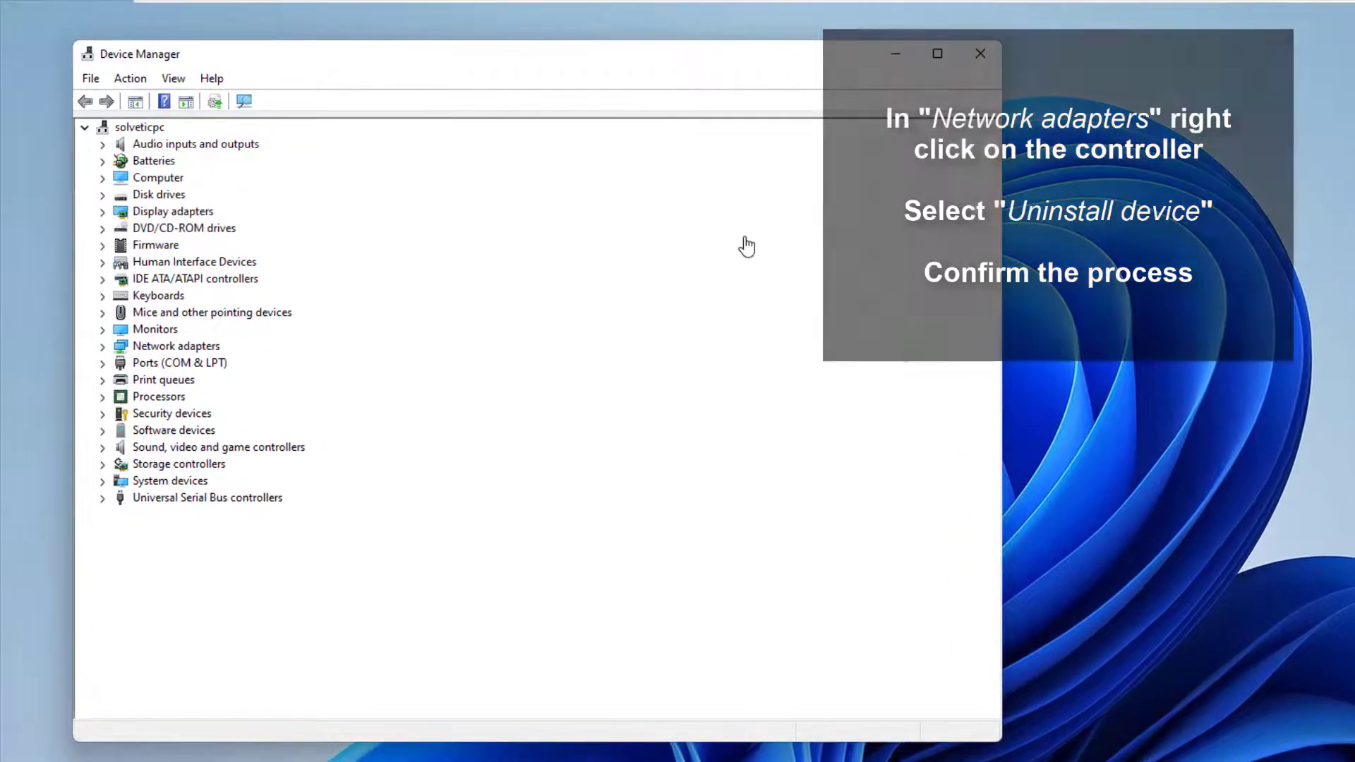
key("n")
key("Right")
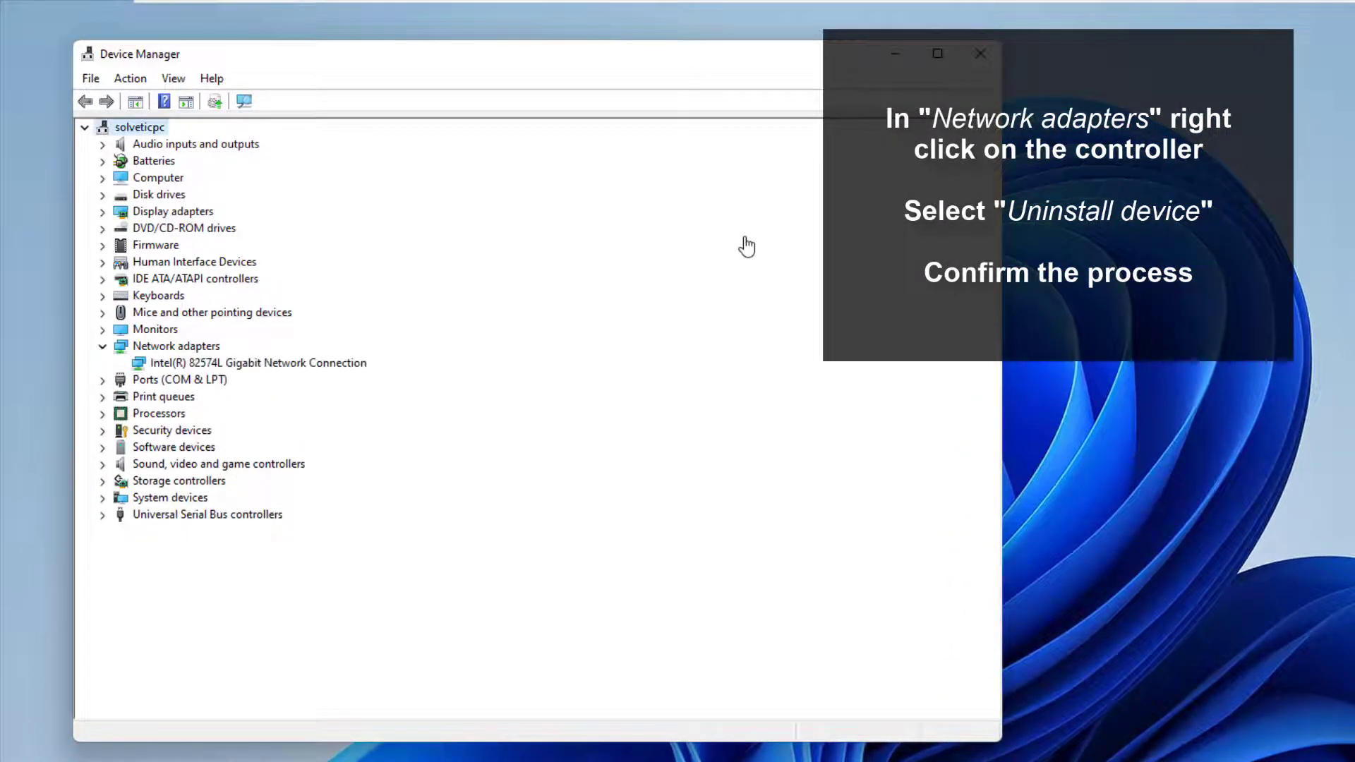
key("Down")
key("shift+F10")
key("Down")
key("Down")
key("Down")
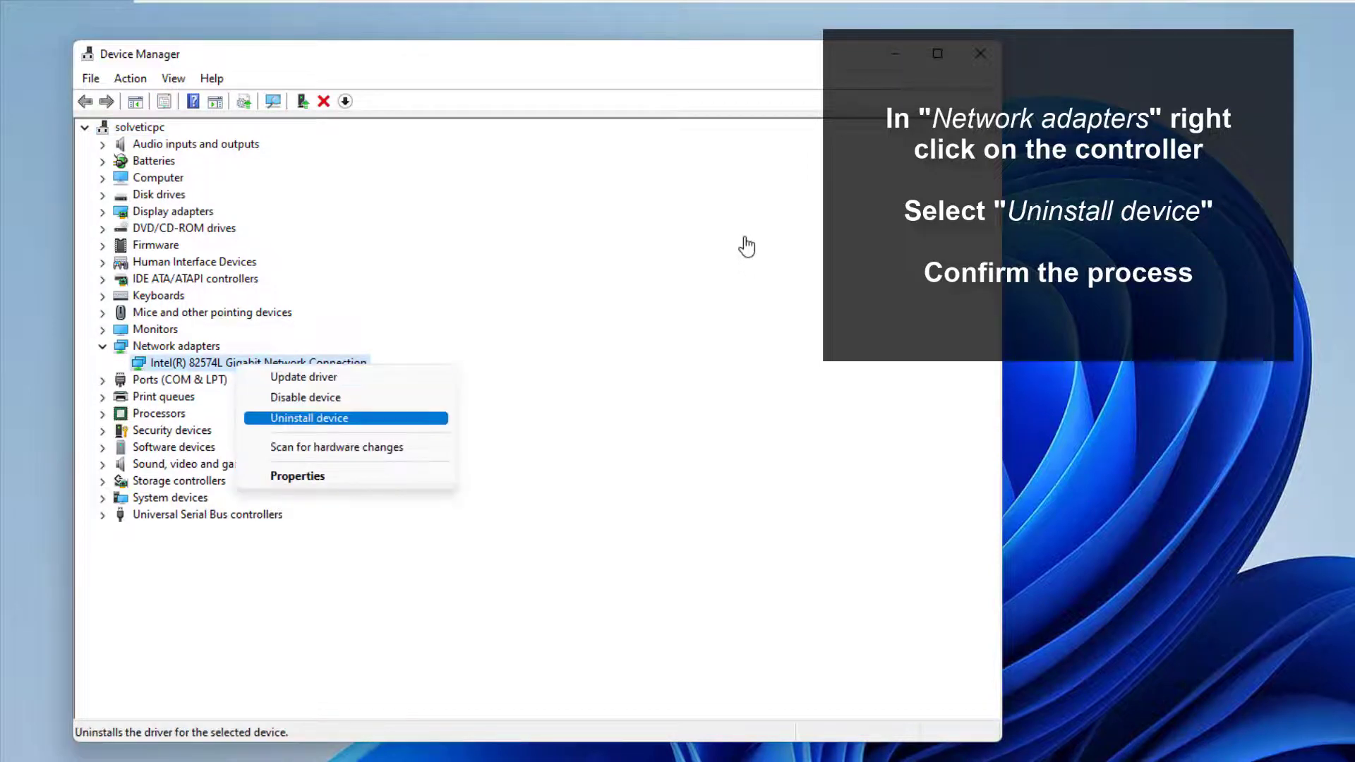
key("Return")
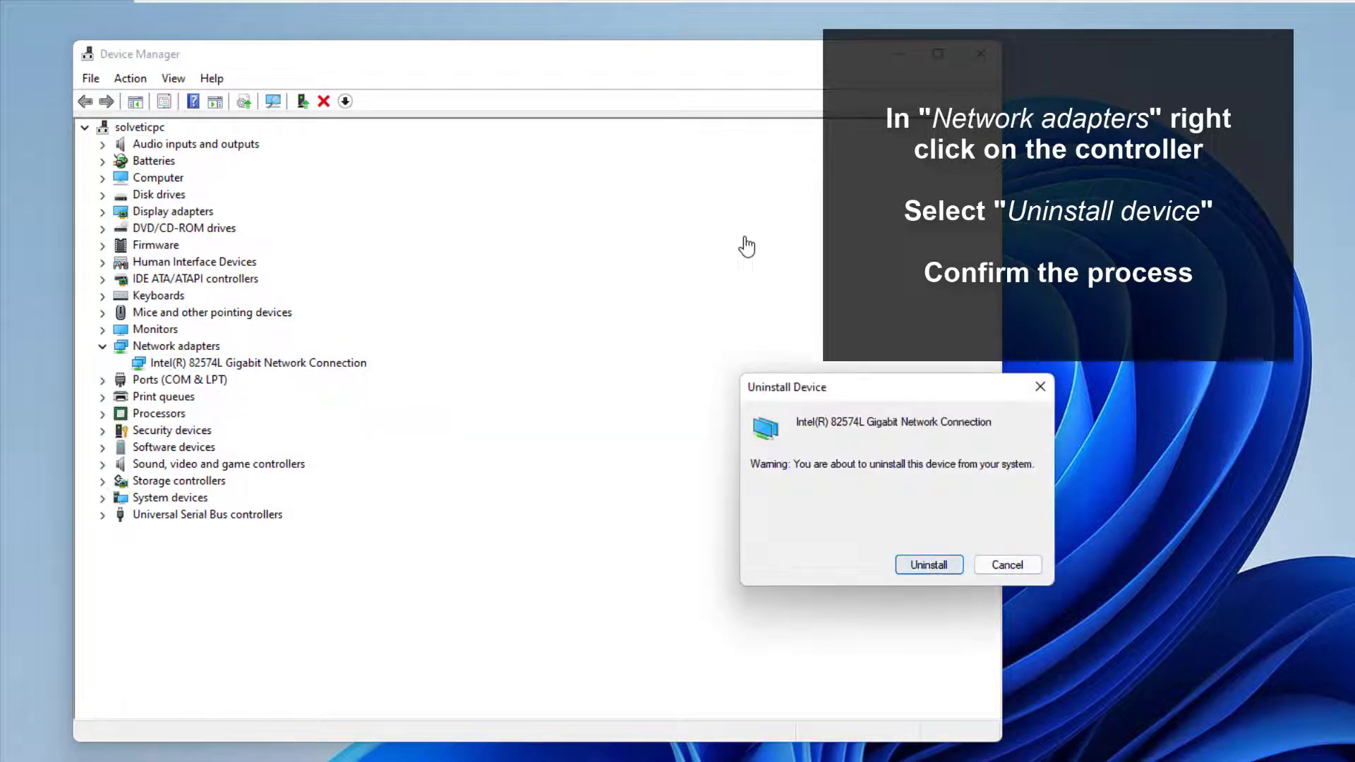
key("Return")
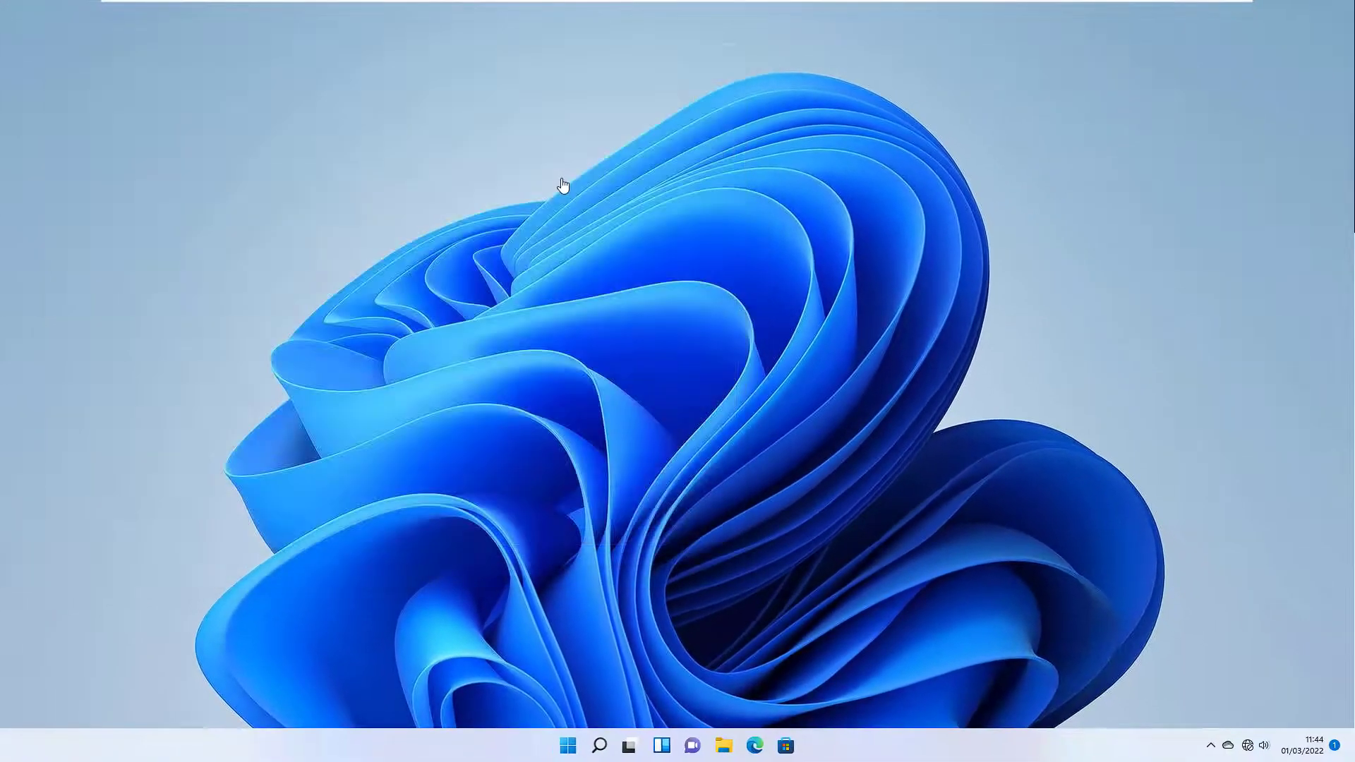
Step: Restart Windows so the adapter reinstalls, then sign in with the account PIN
key("super")
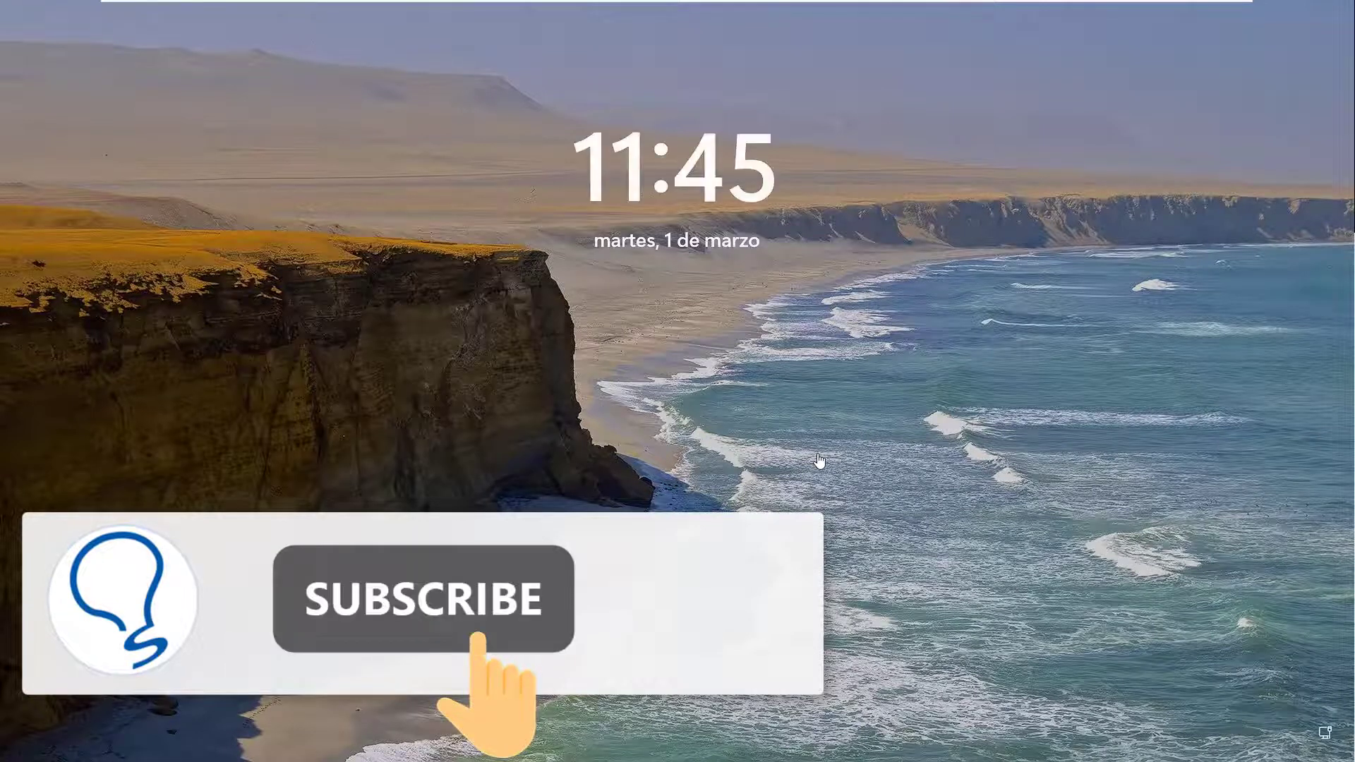
left_click(736, 449)
type("1234")
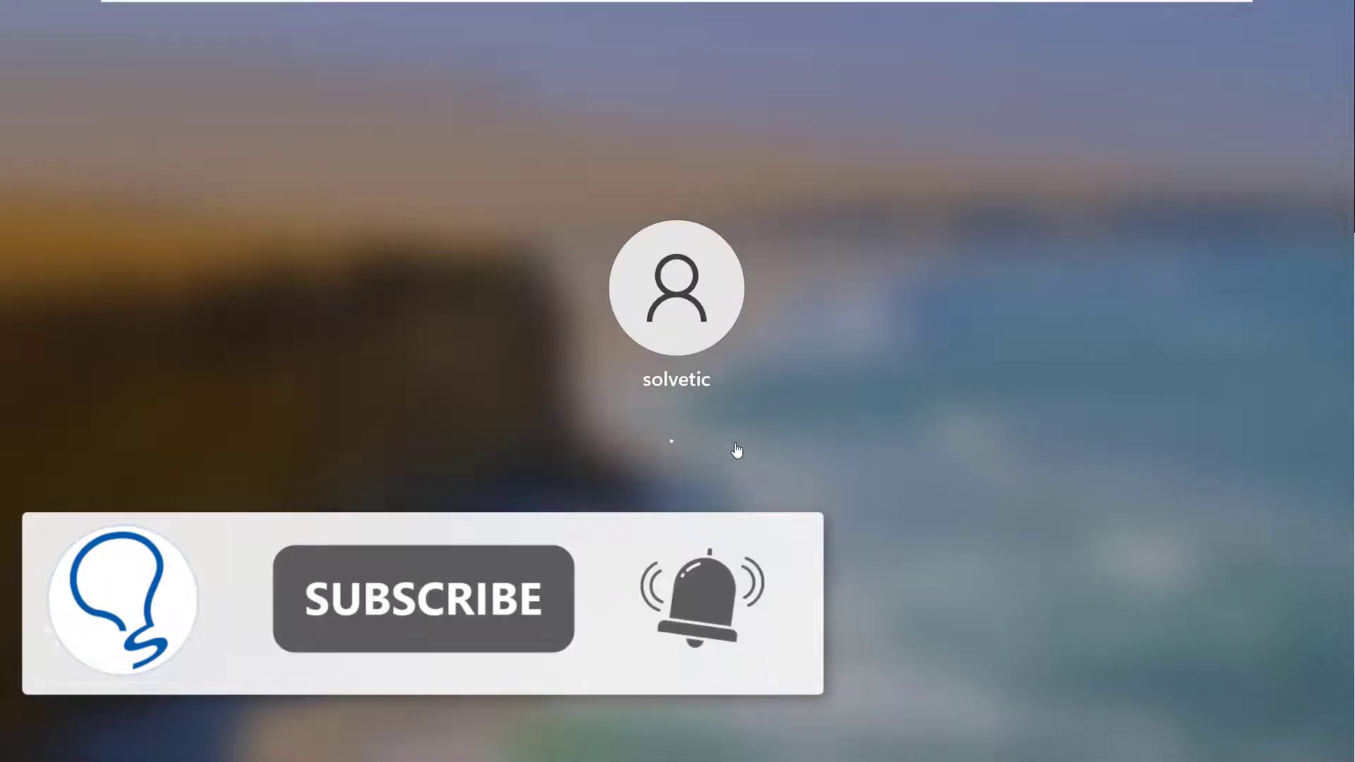